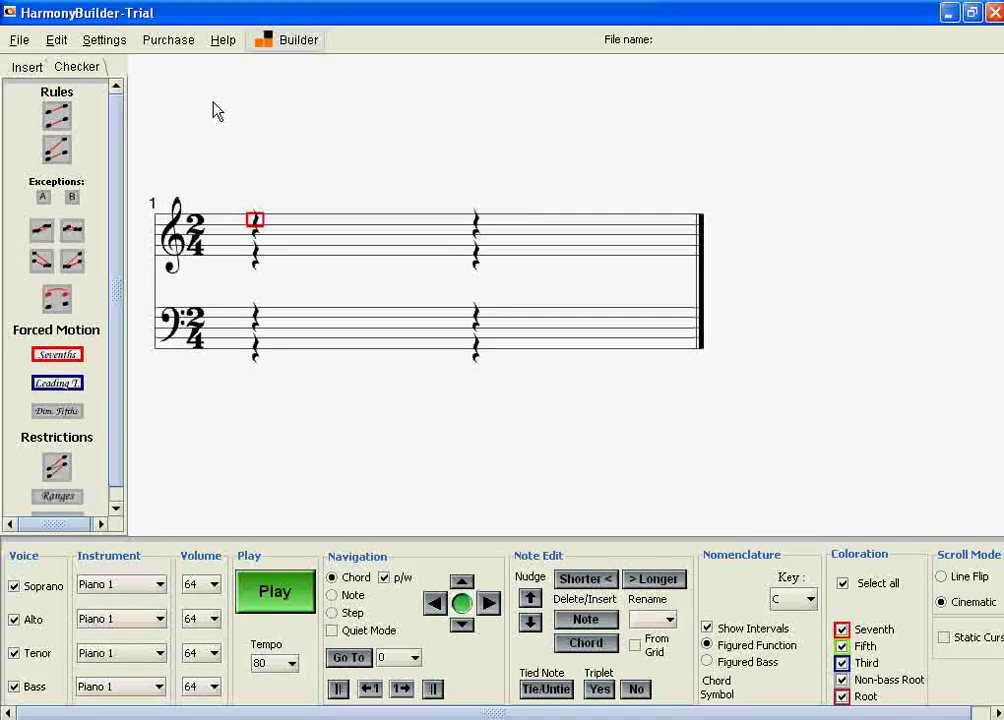
Add a G dominant seventh (G7) chord on beat 1 of bar 1, then advance to beat 2
click(28, 68)
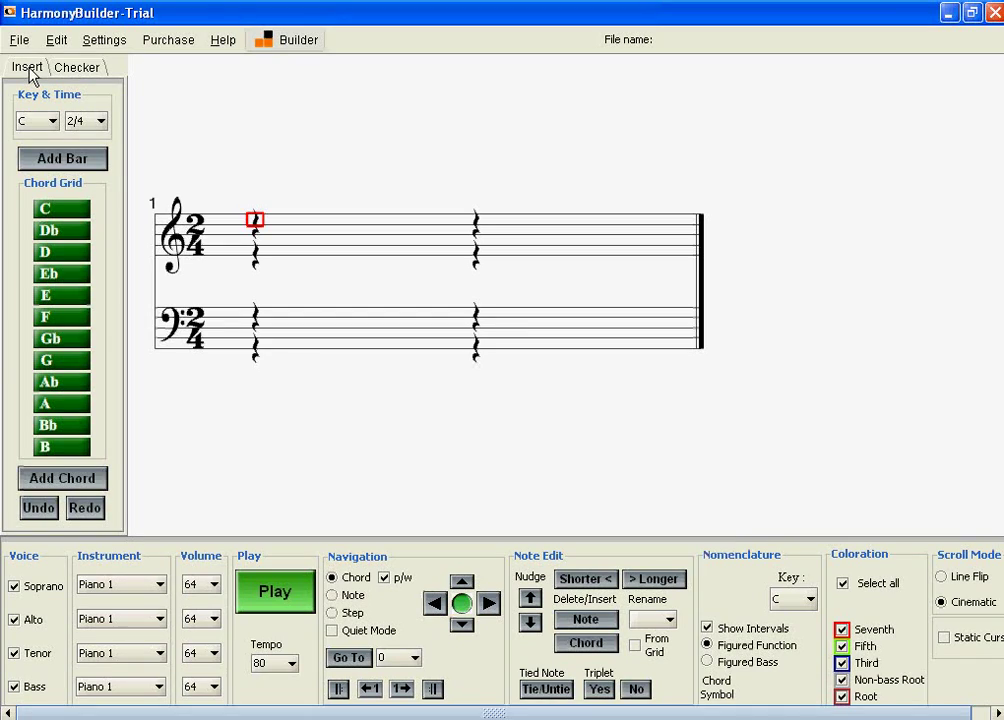
mouse_move(78, 215)
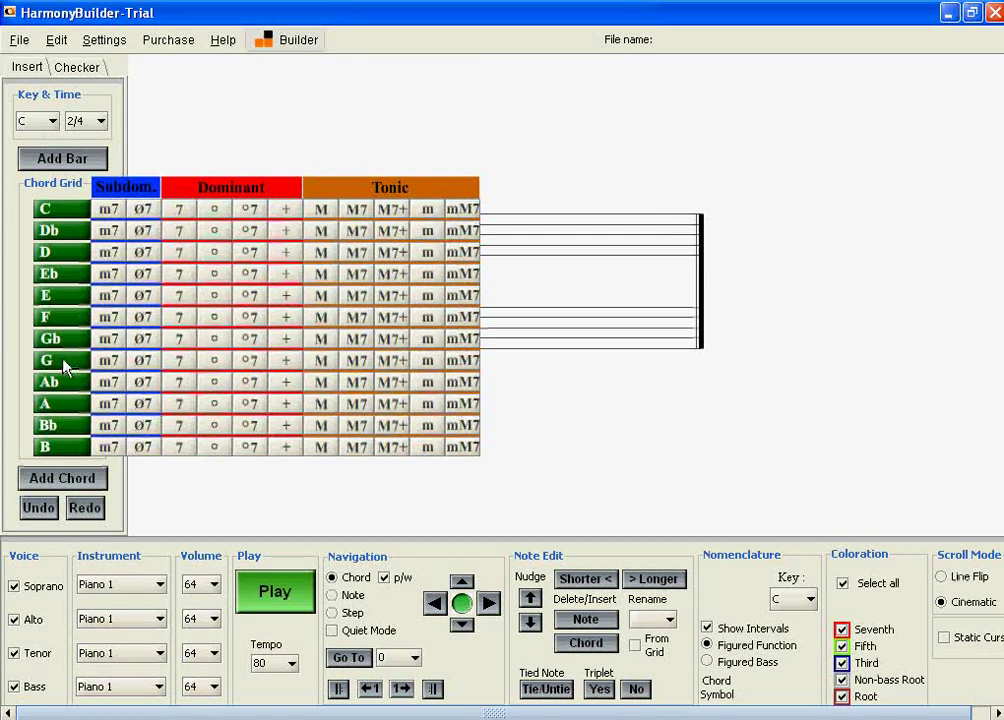
click(181, 360)
click(84, 479)
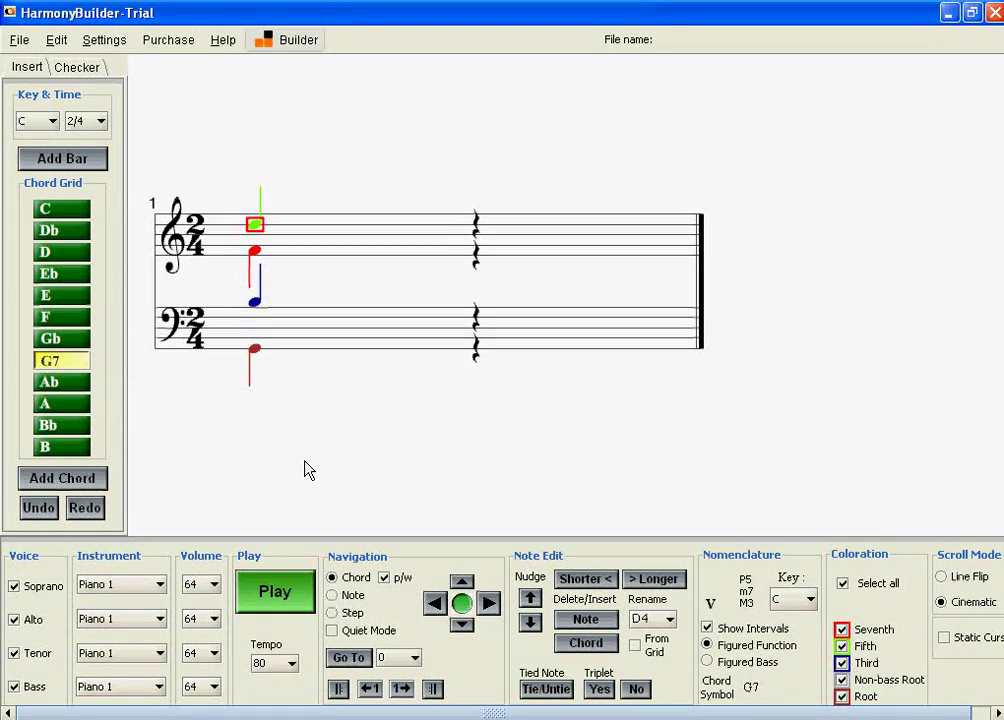
key(Right)
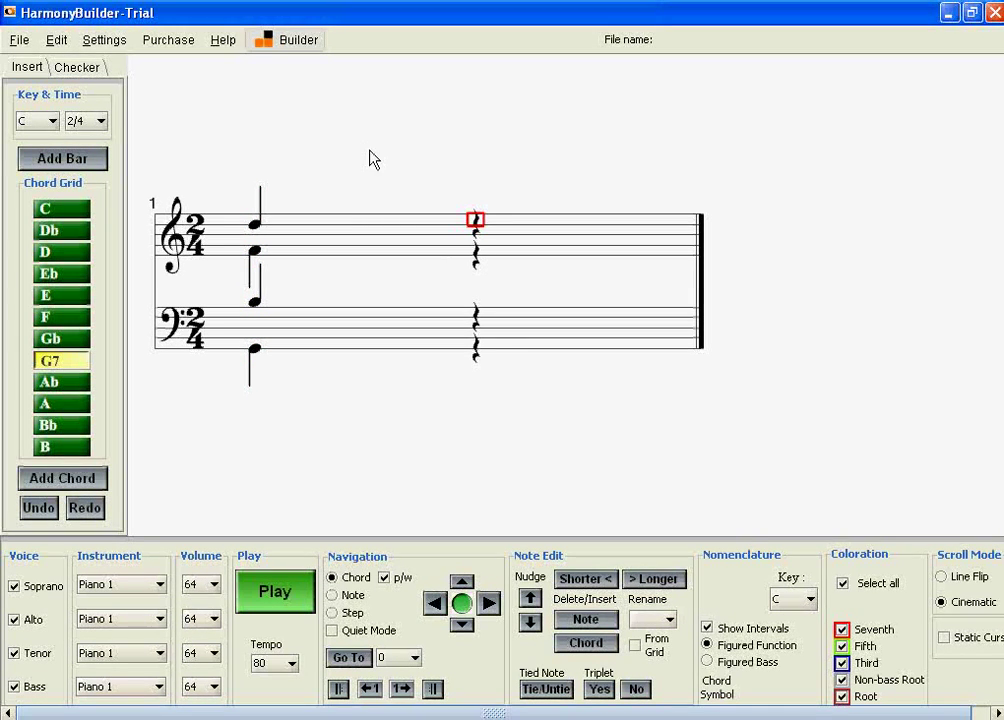
Set the target key to C and pick the tonic I chord in root position, first choice
click(302, 45)
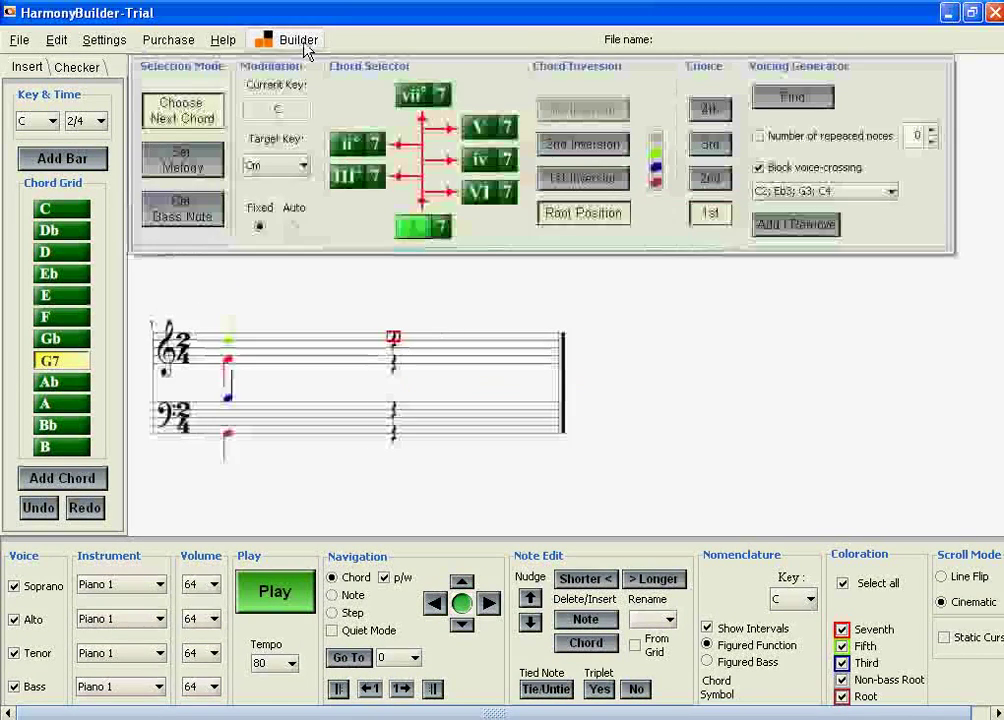
click(280, 166)
click(277, 204)
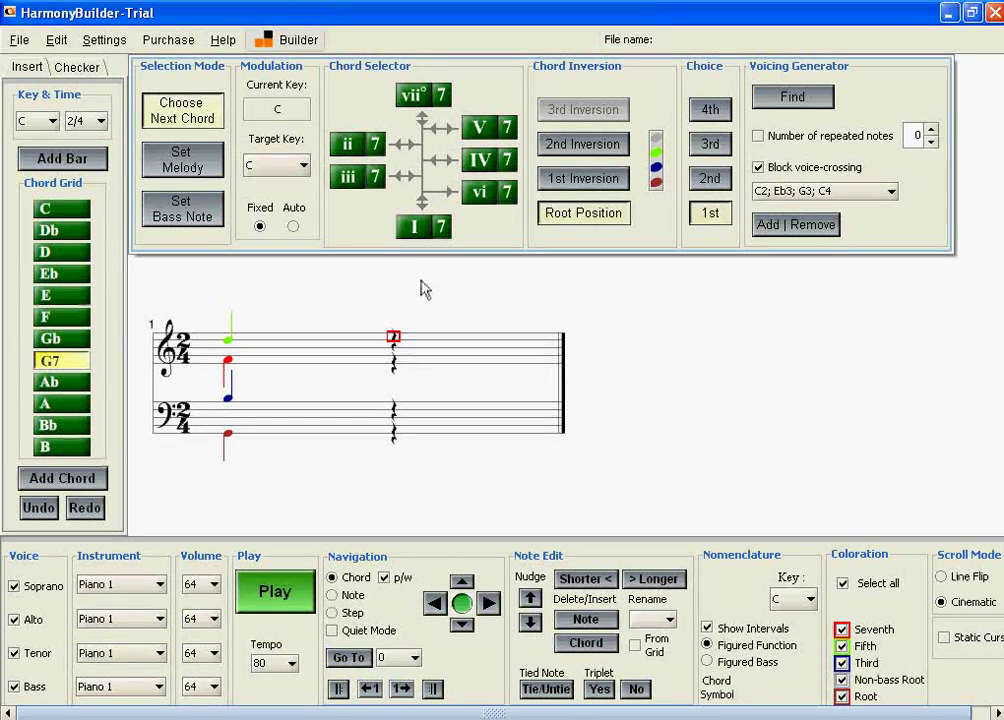
click(414, 226)
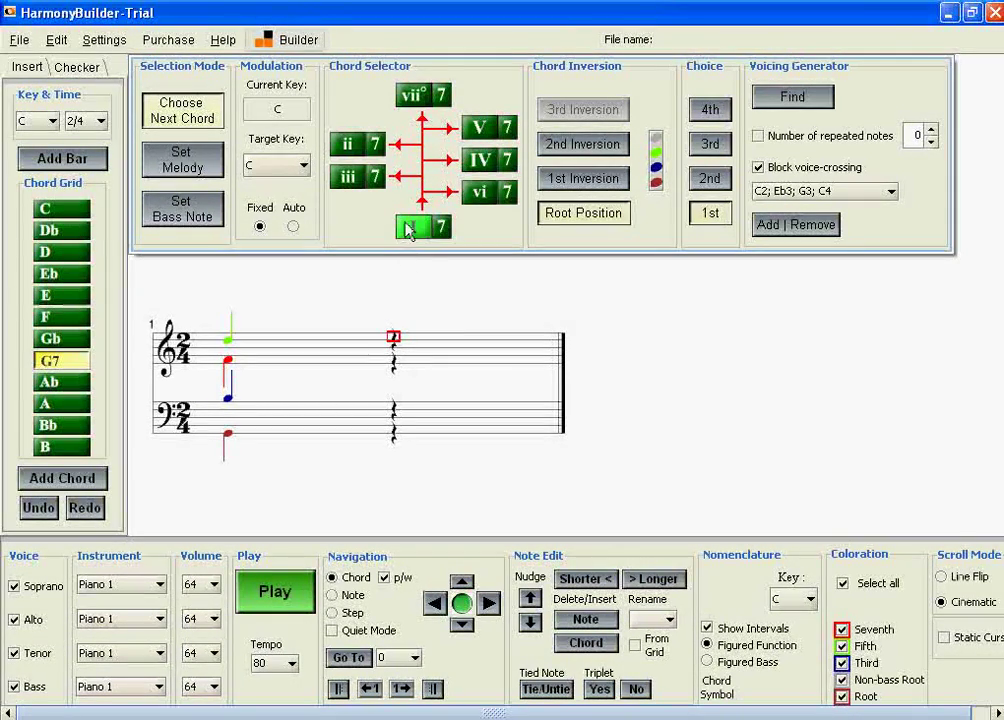
click(577, 218)
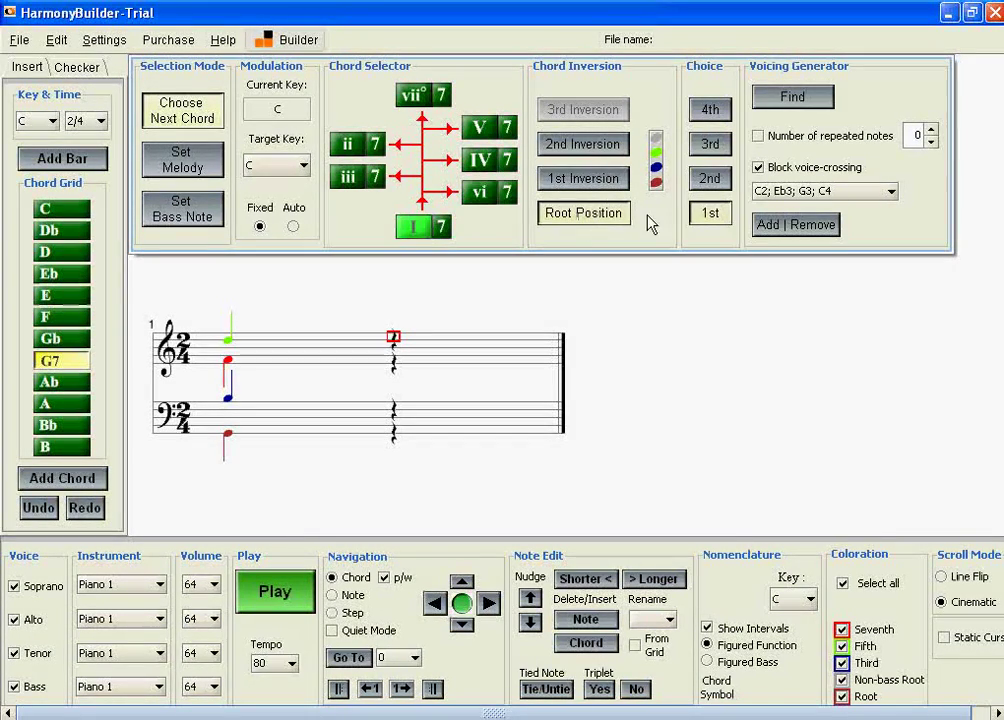
click(712, 216)
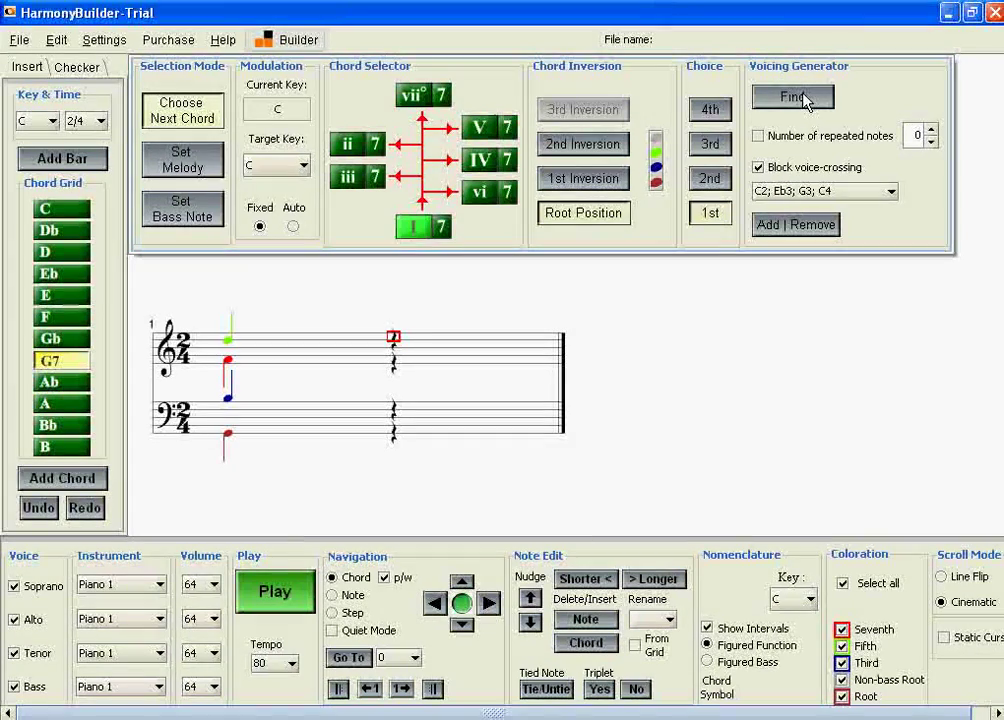
Turn off the forced resolution of sevenths in the voice-leading checks
click(76, 66)
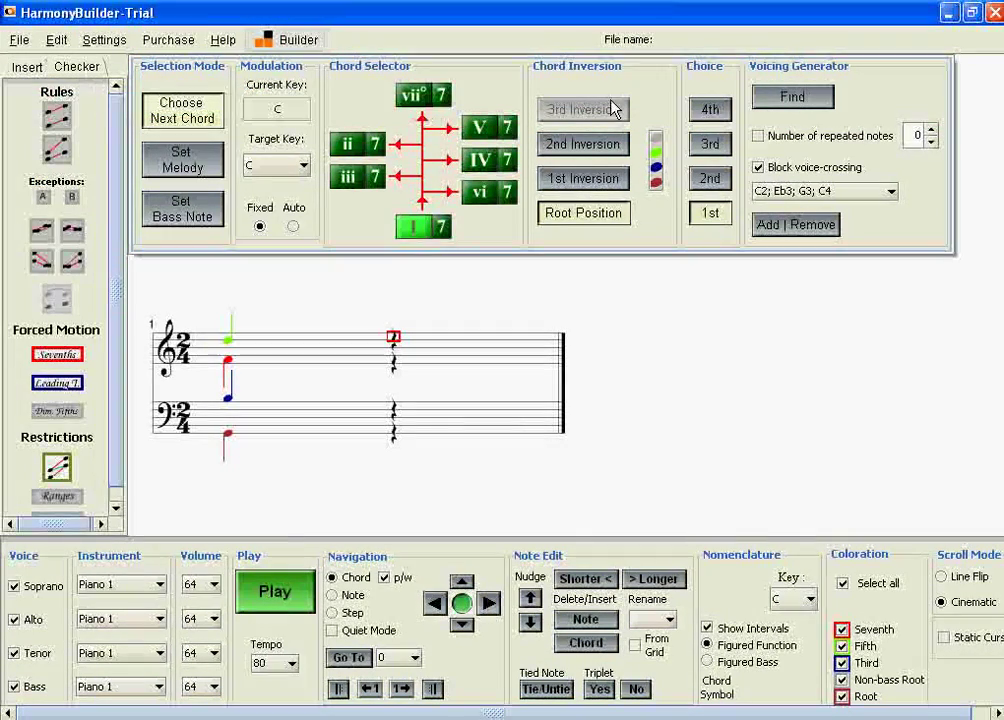
click(57, 354)
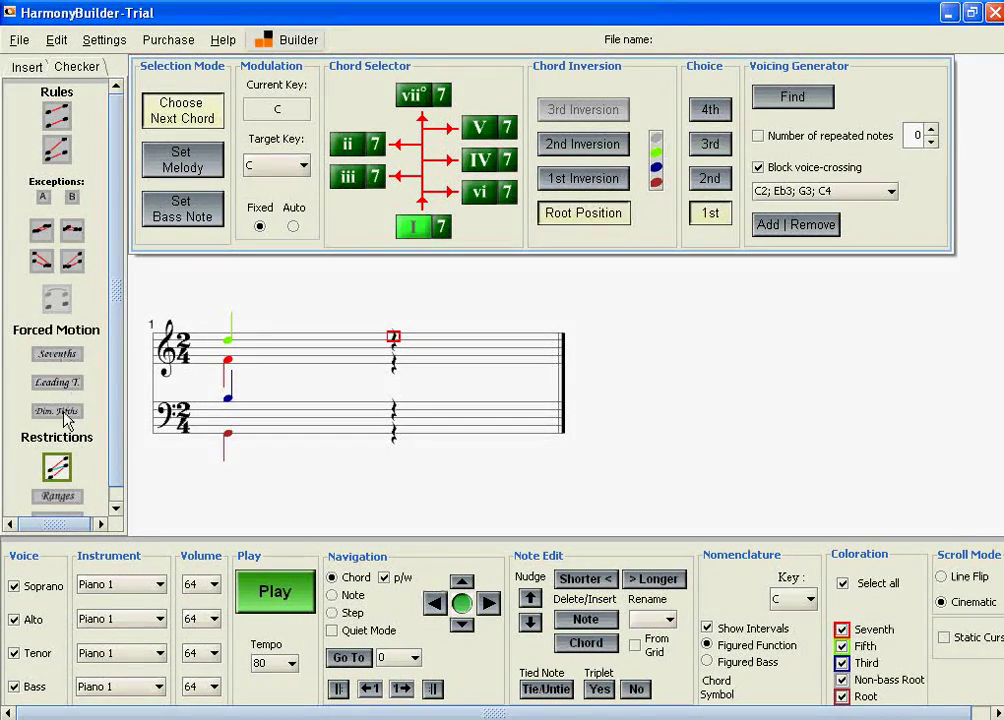
scroll(122, 458, down, 1)
scroll(122, 458, up, 1)
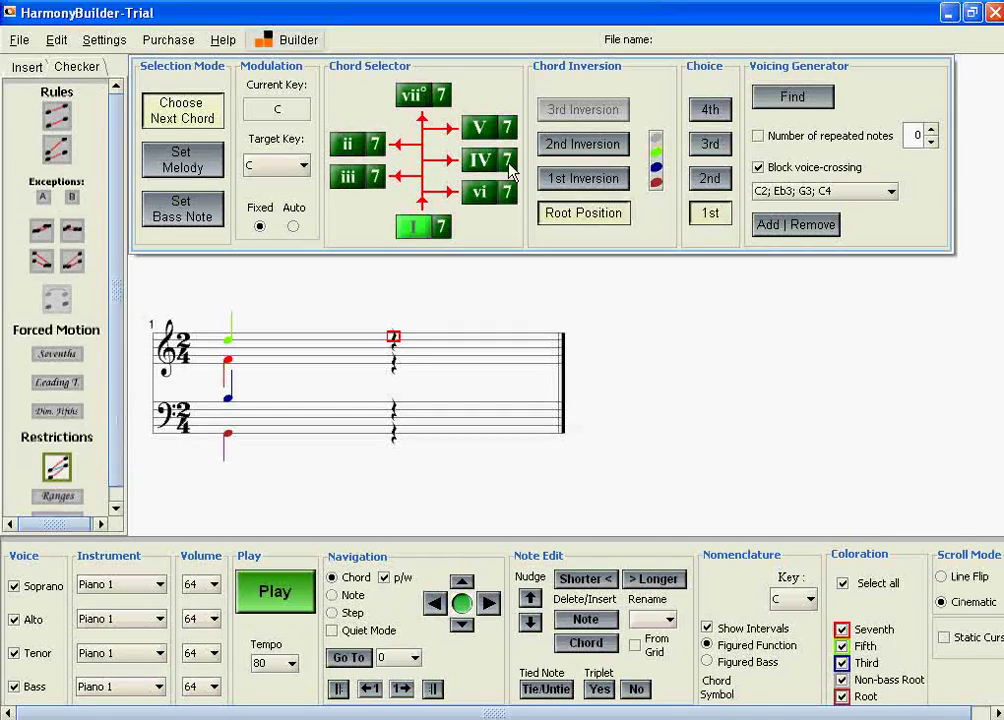
Generate voicings and add the C chord voiced C2; E2; C4; G4 on beat 2
click(792, 98)
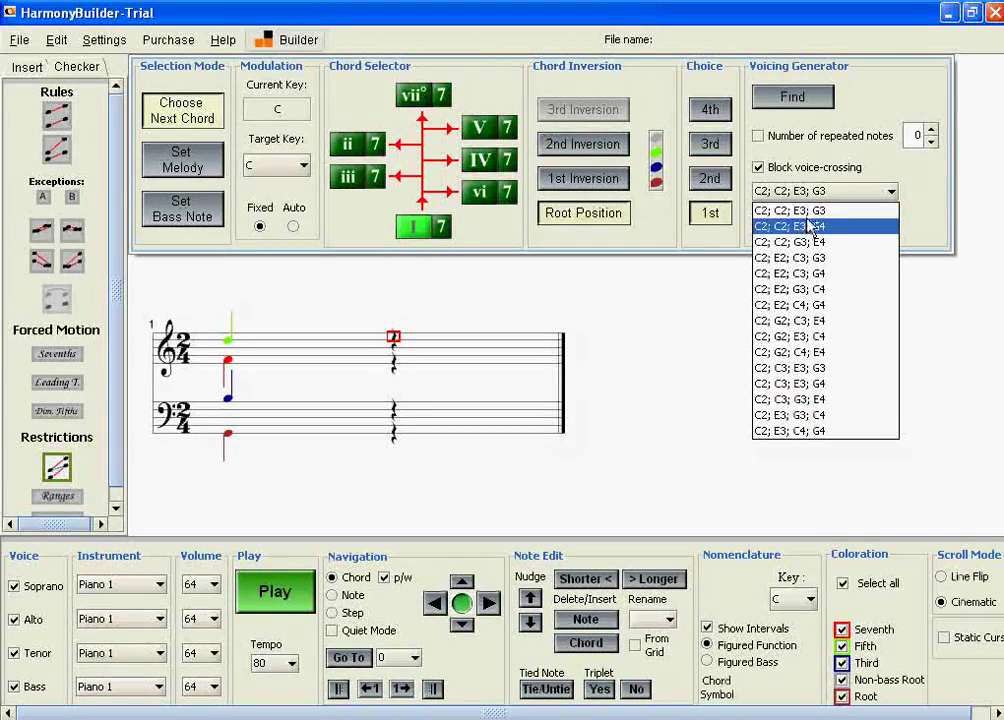
click(790, 305)
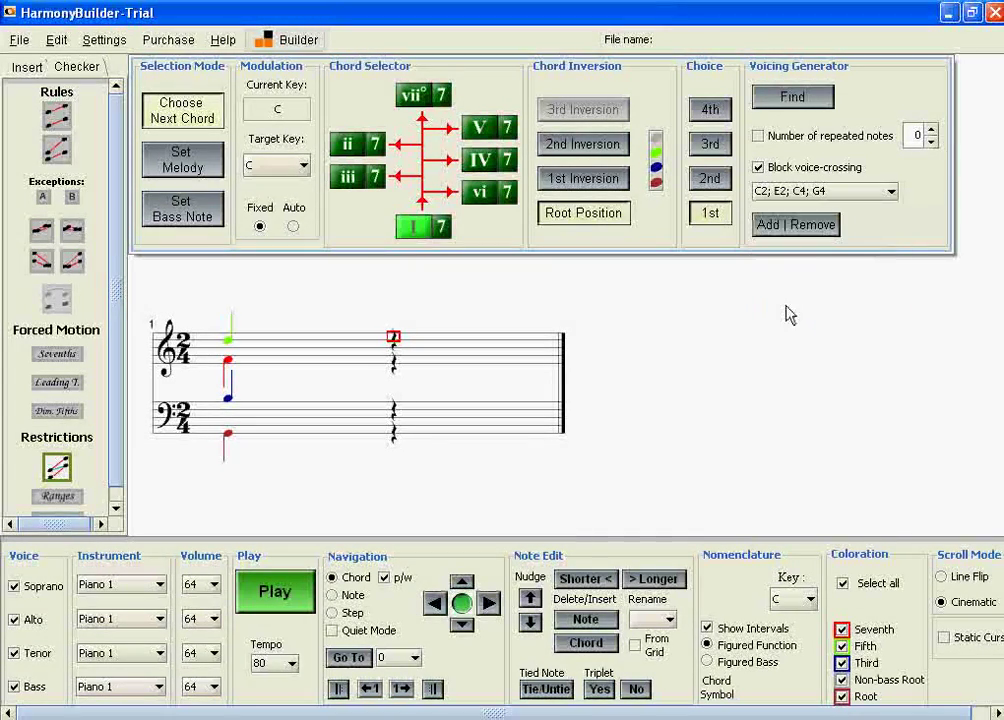
click(813, 227)
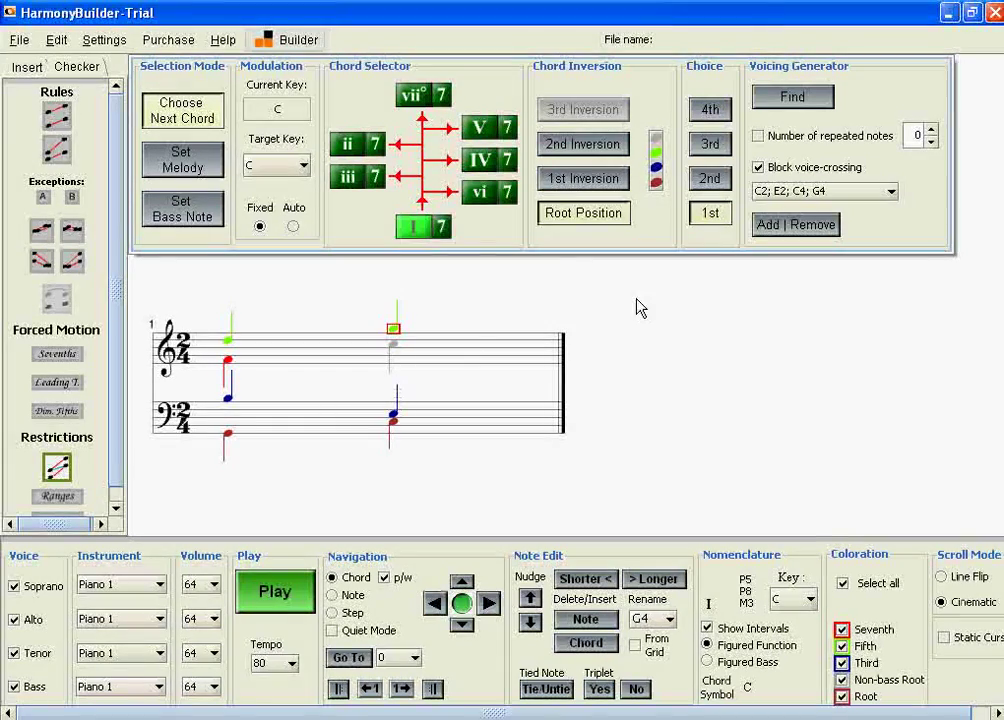
click(805, 191)
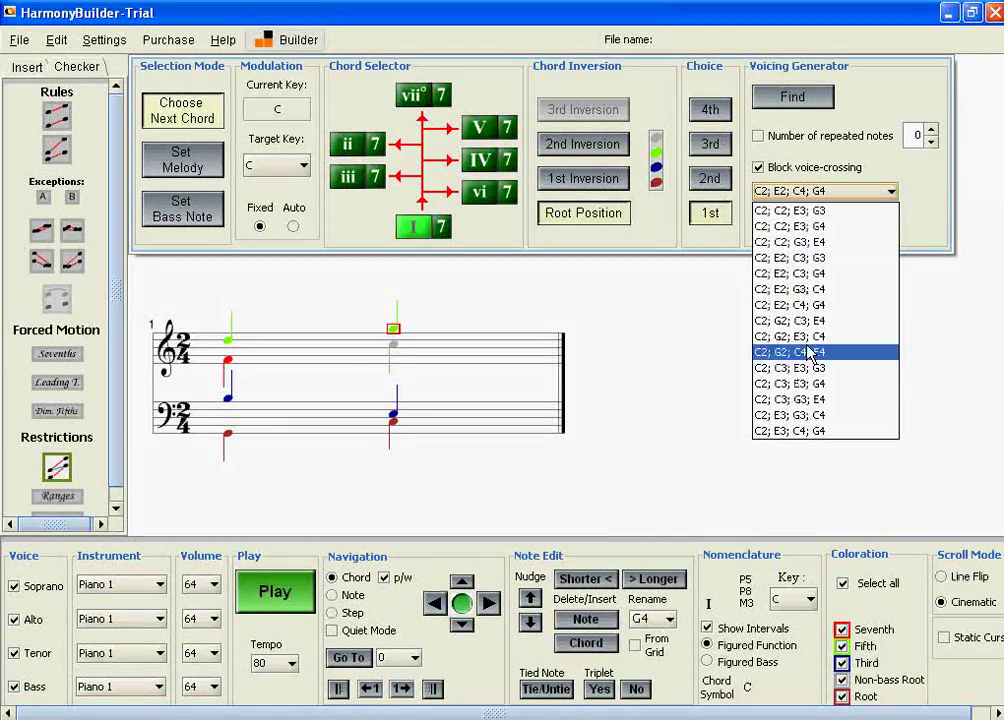
Re-enable the Sevenths and Leading-tone forced-motion checks, keeping the current voicing
click(651, 294)
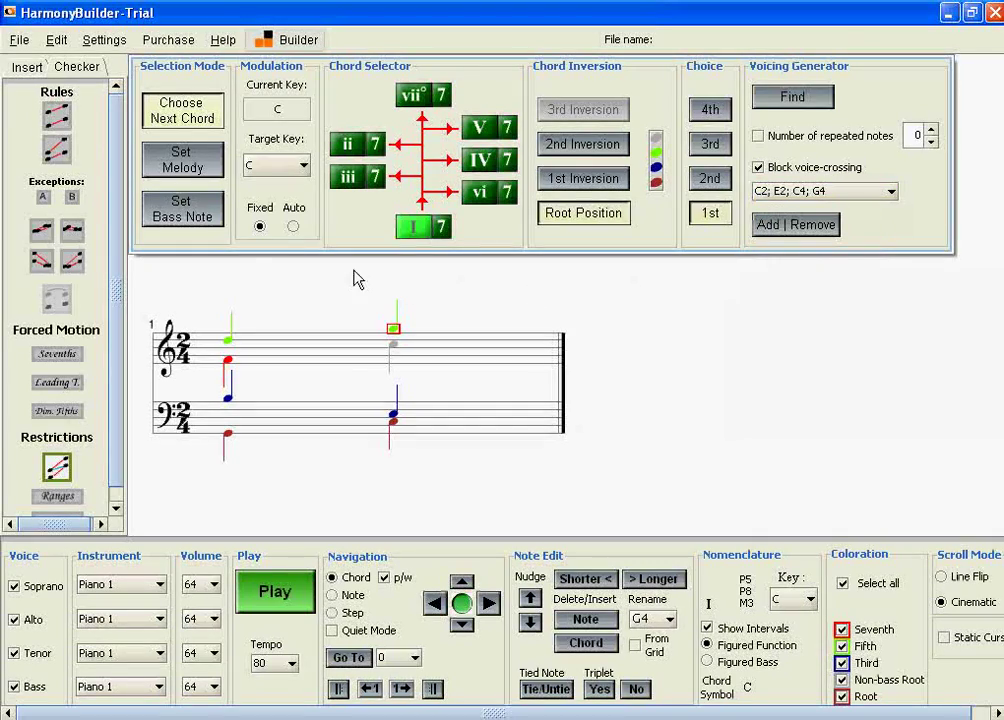
click(58, 66)
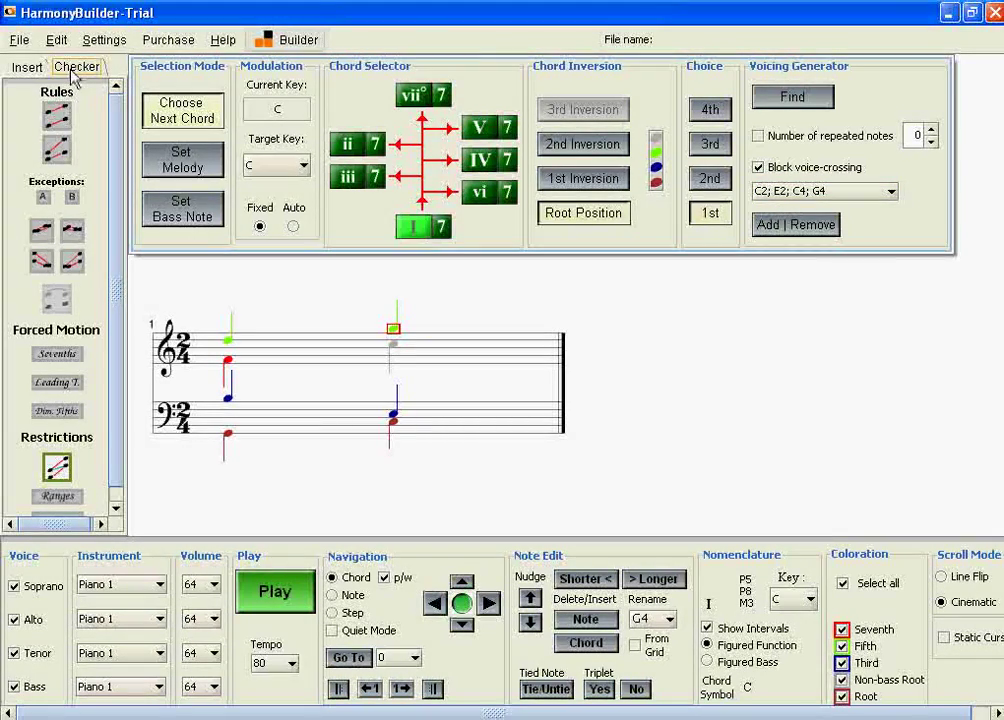
click(64, 355)
click(70, 383)
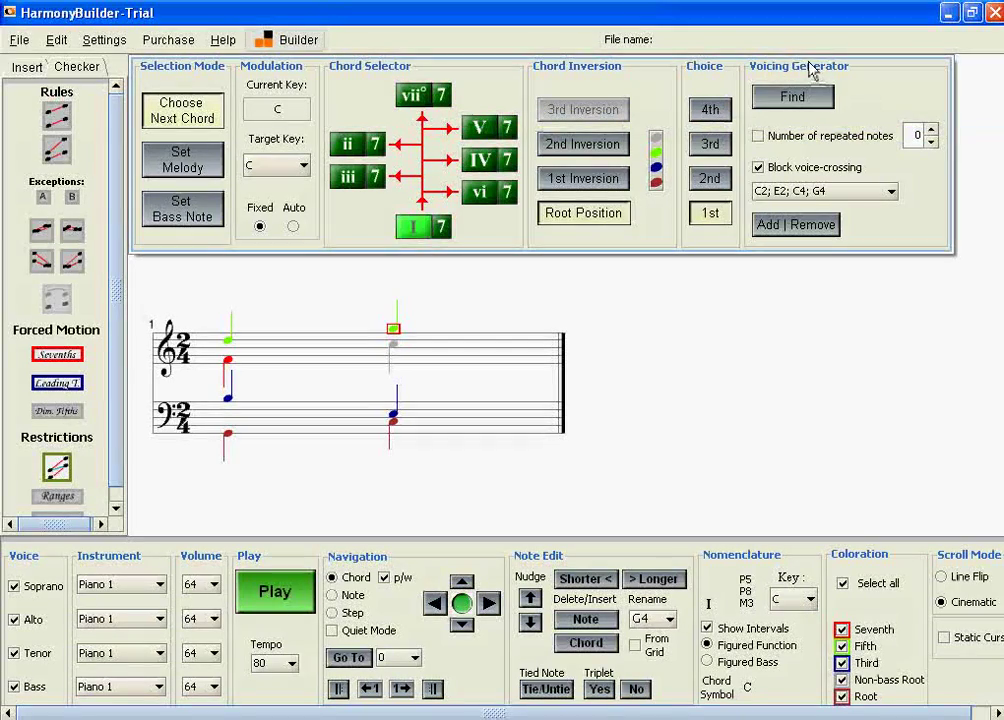
Regenerate voicings and replace the beat-2 C chord with C2; C3; E3; G4
click(822, 191)
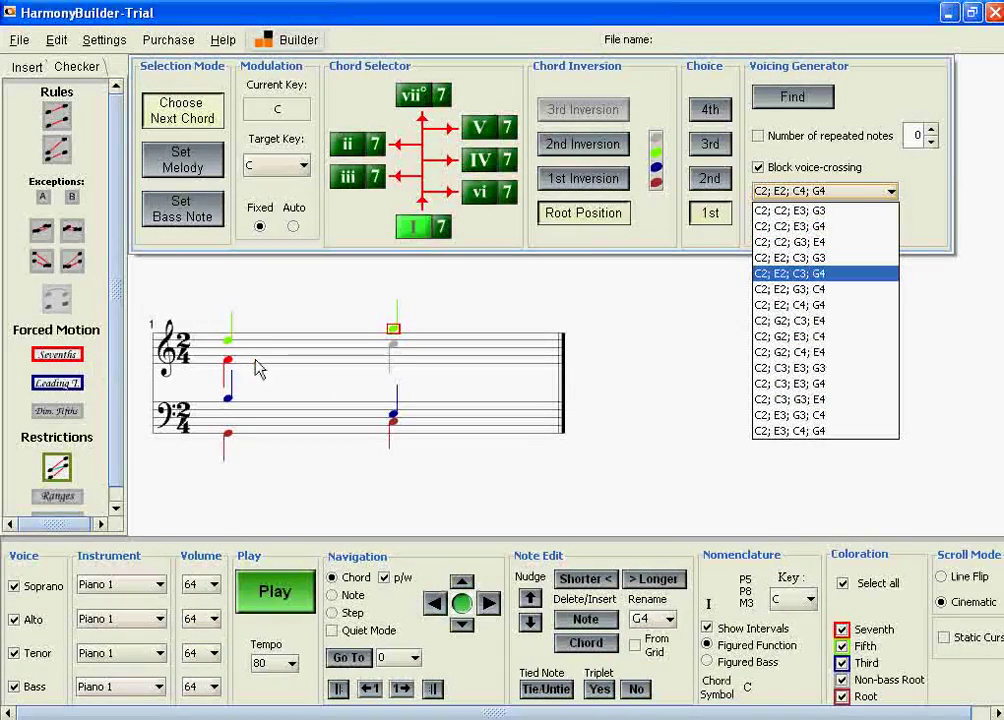
click(790, 95)
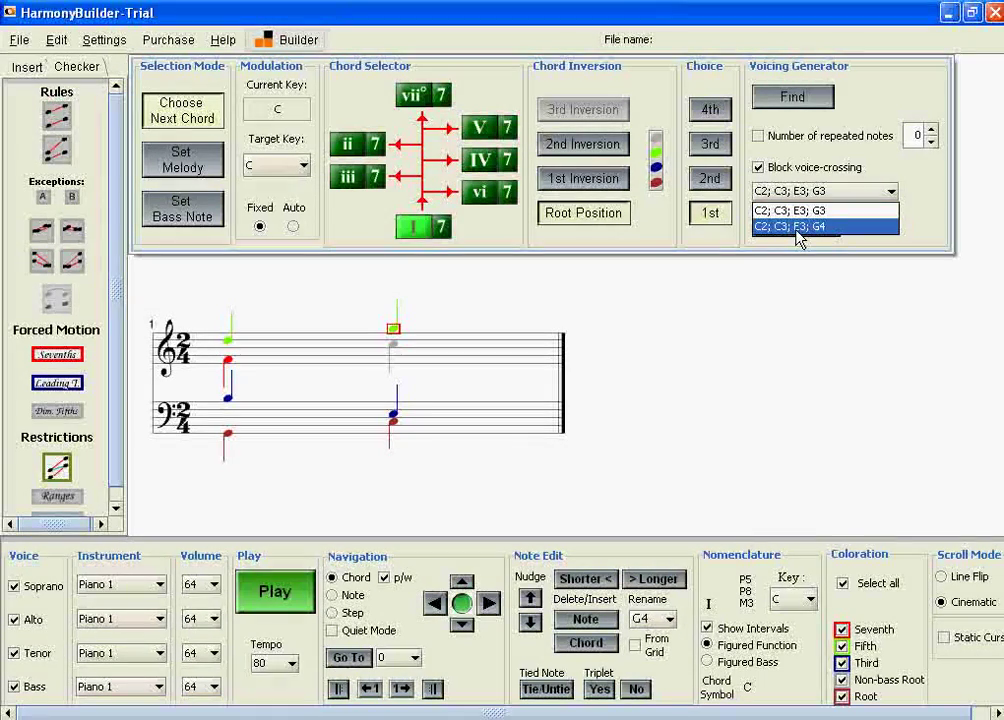
click(797, 227)
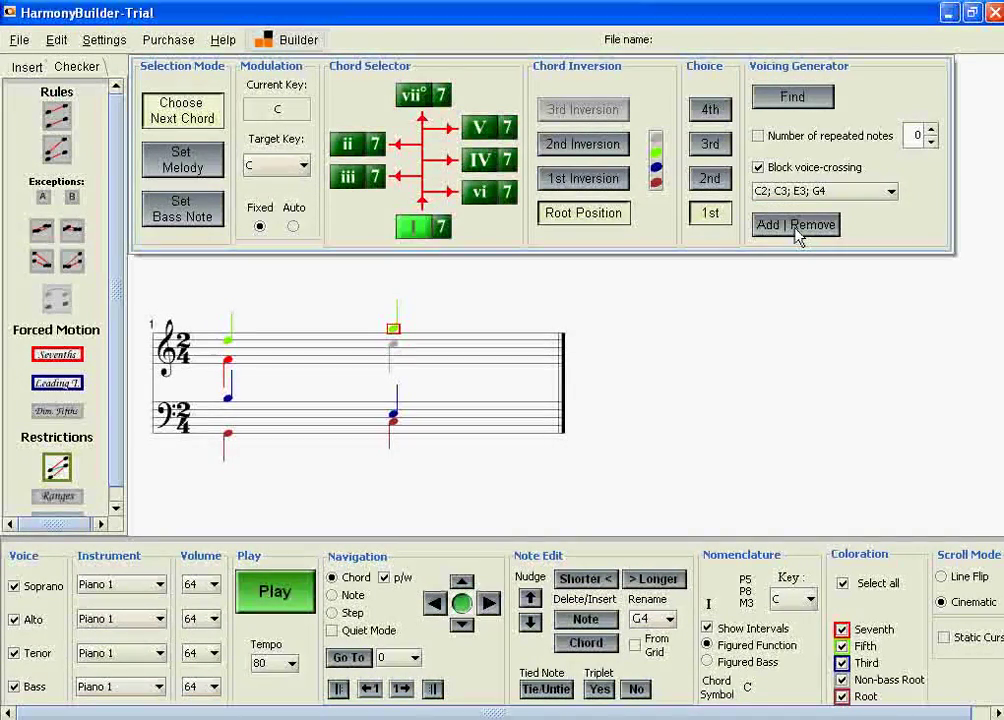
click(797, 227)
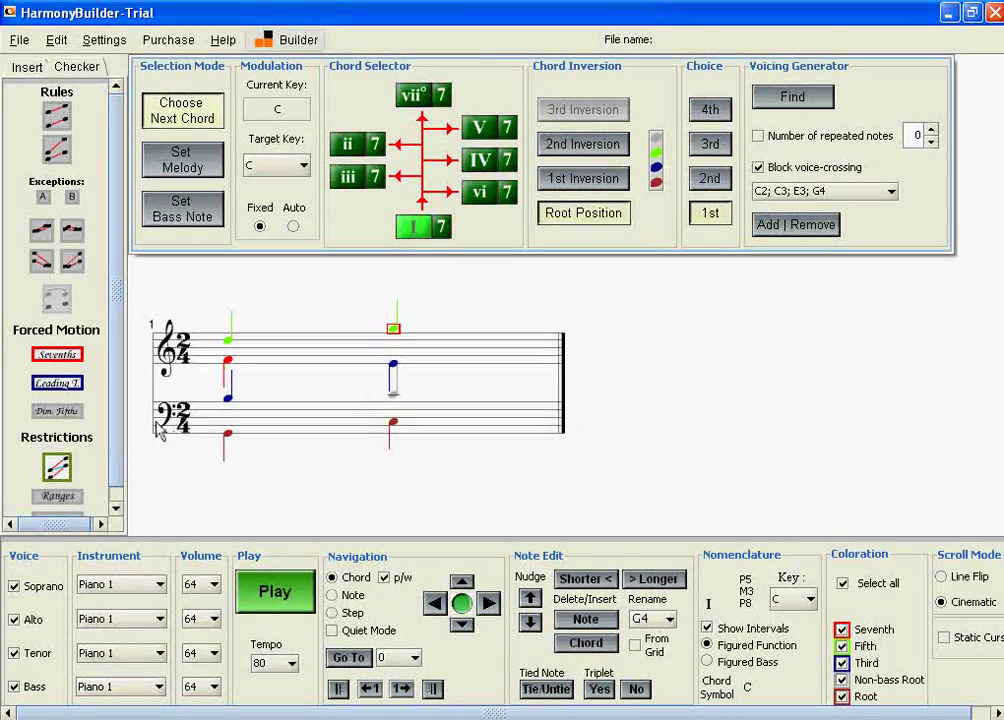
Turn on the interval limits restriction and generate voicings for the C chord
scroll(117, 448, down, 1)
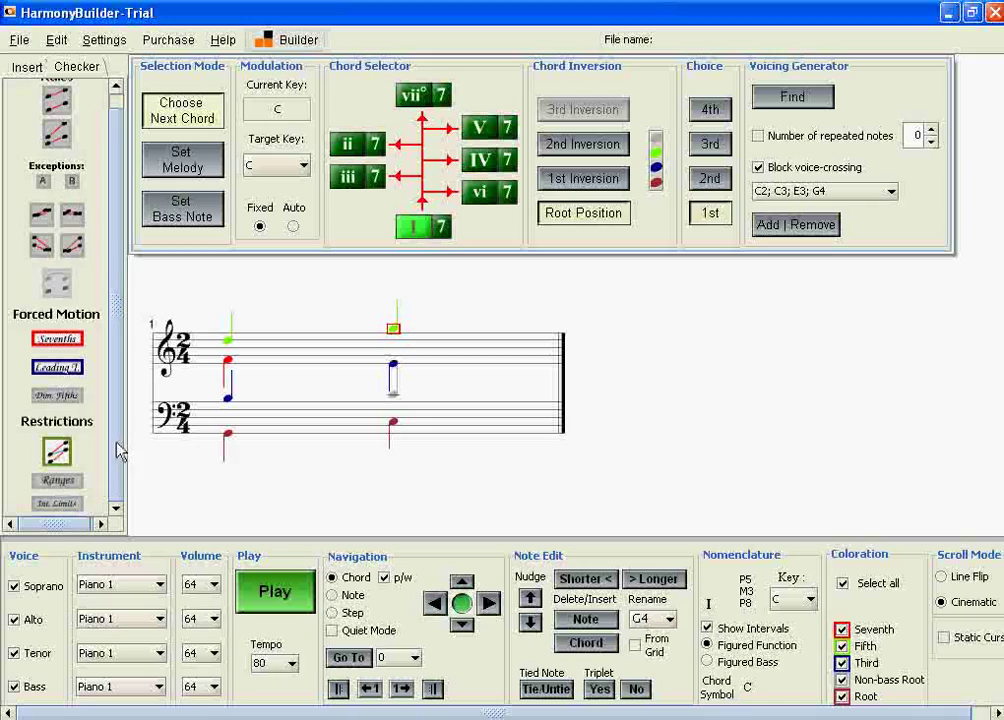
click(69, 505)
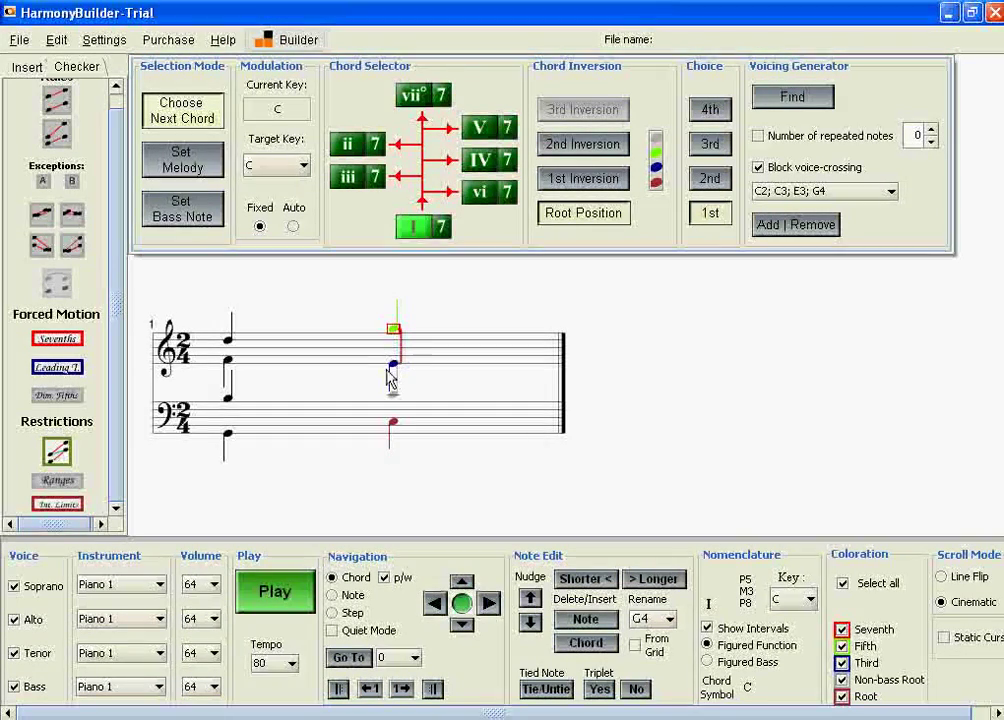
click(800, 100)
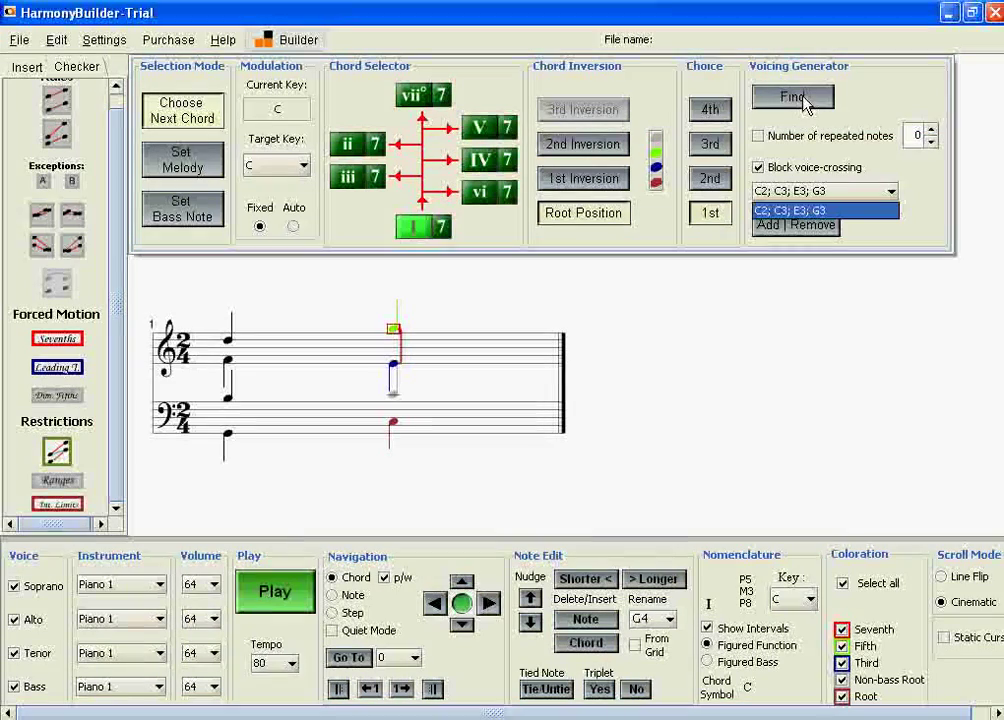
Try the C2; C3; E3; G3 voicing on the C chord, then remove it again
click(829, 194)
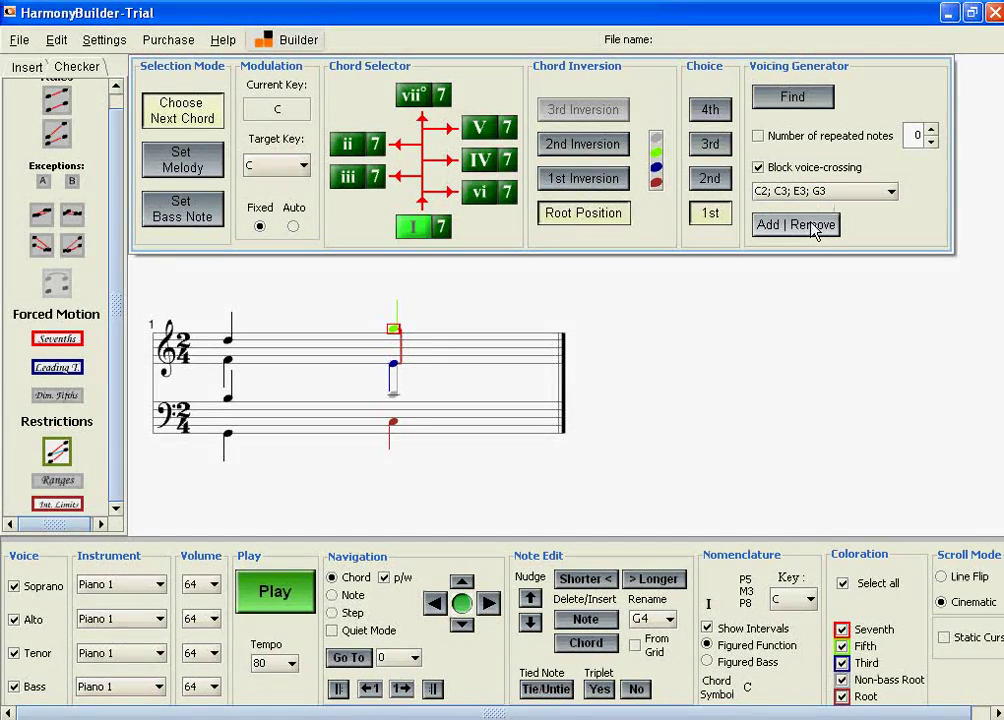
click(811, 225)
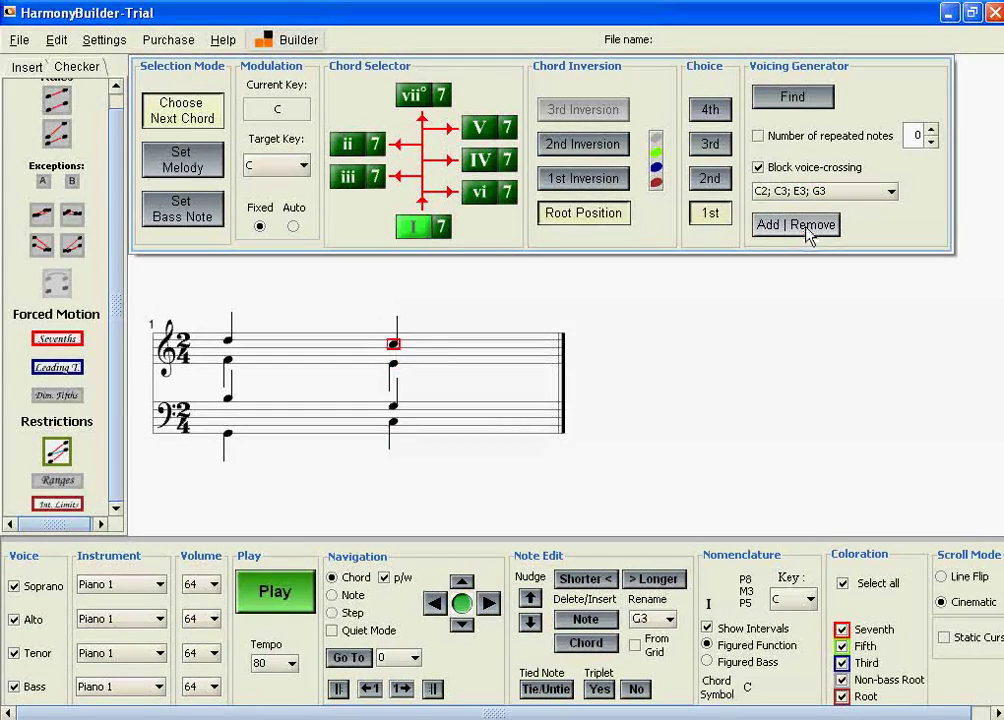
click(808, 228)
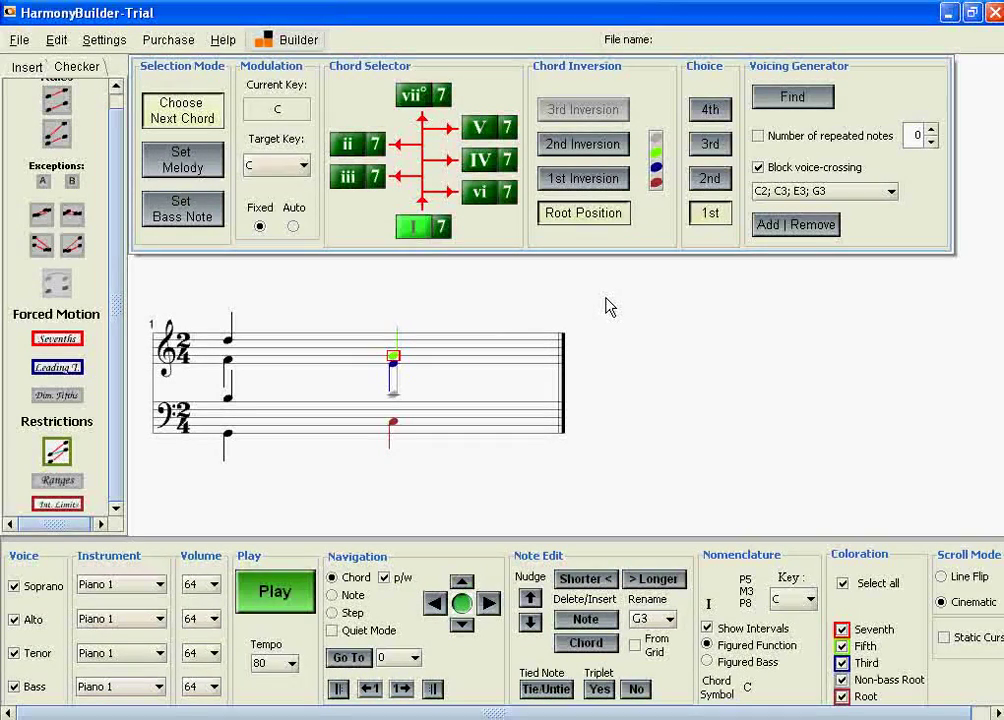
Set Choice to 4th and apply the C2; C3; E3; C4 voicing to the C chord
click(714, 181)
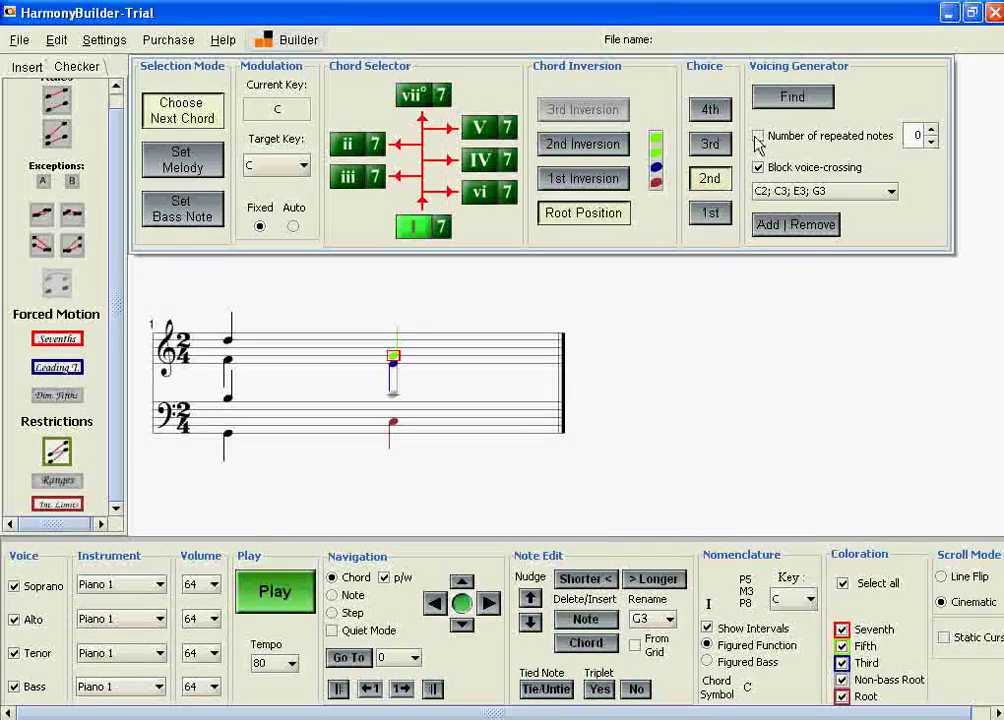
click(797, 100)
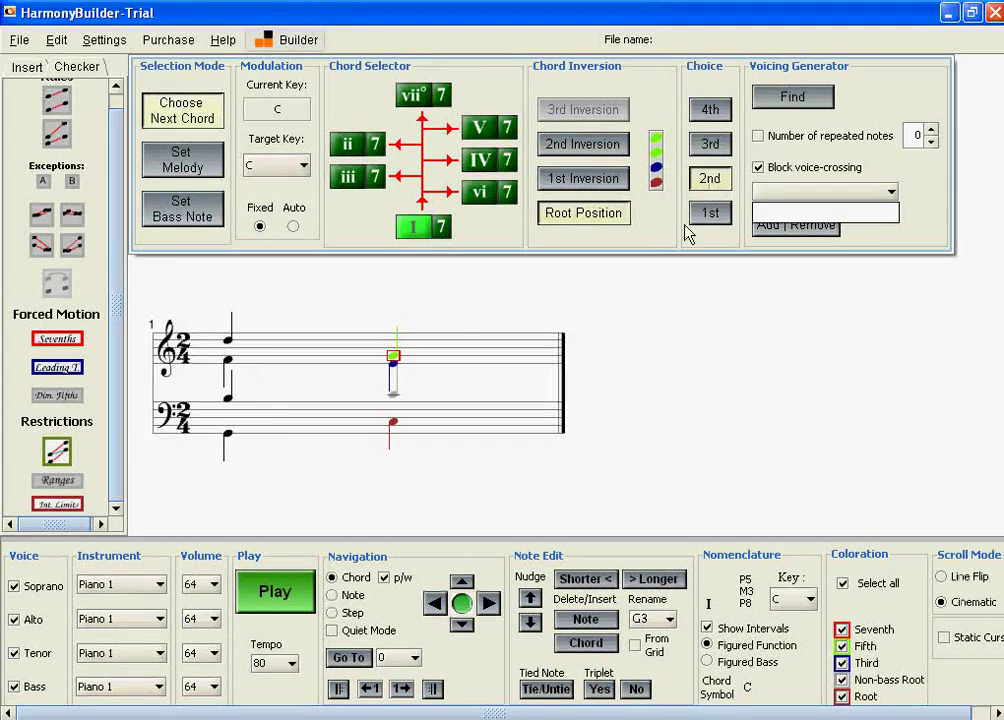
click(716, 147)
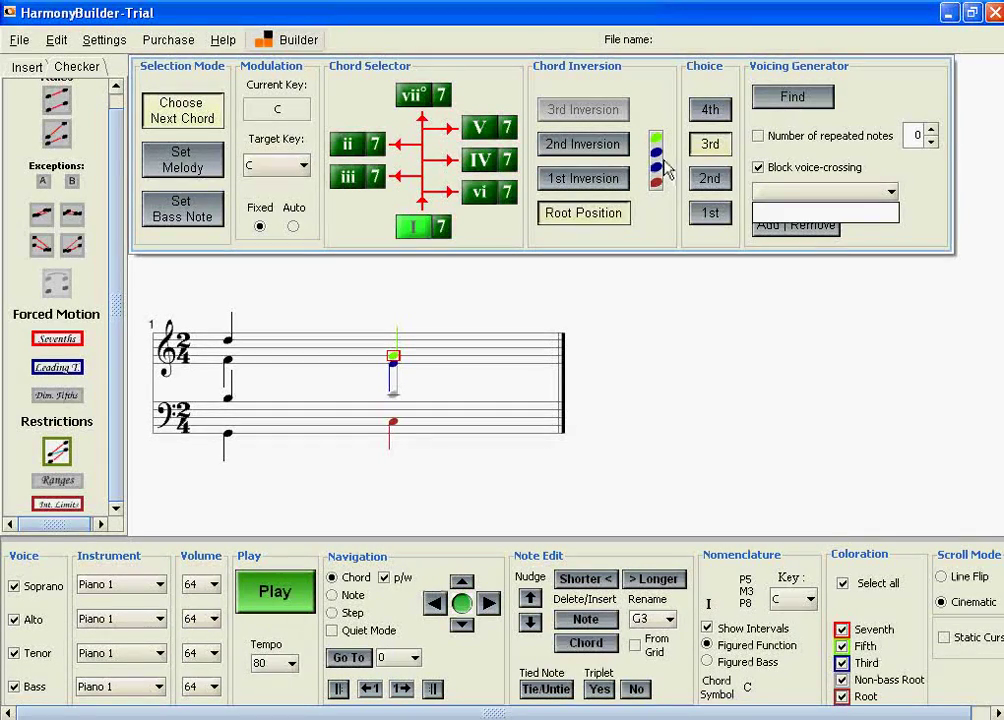
click(712, 110)
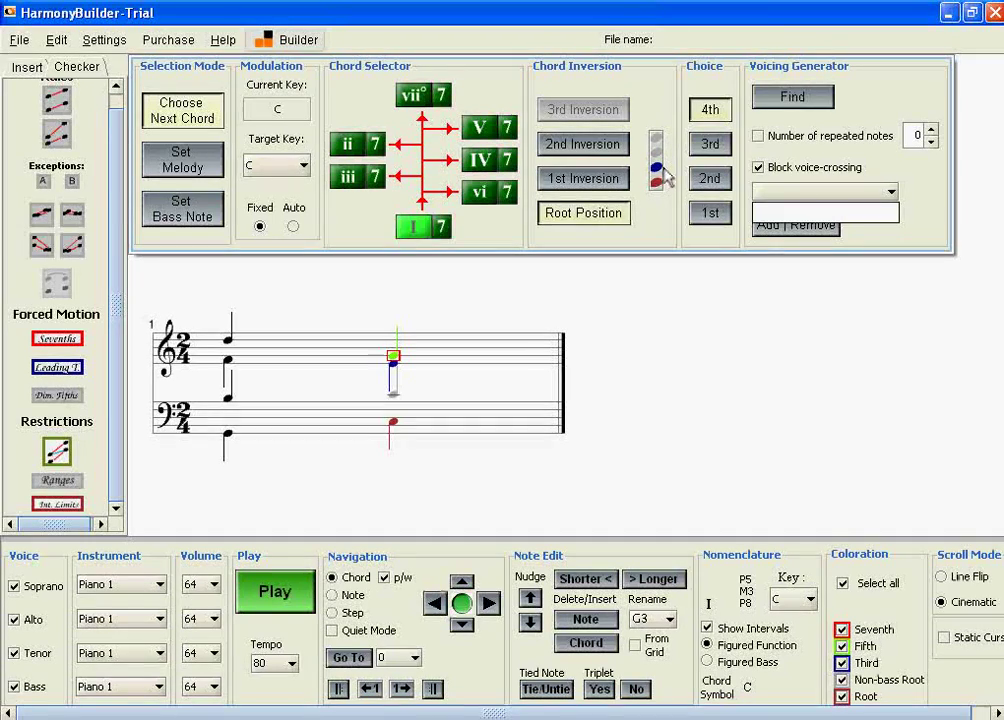
click(810, 198)
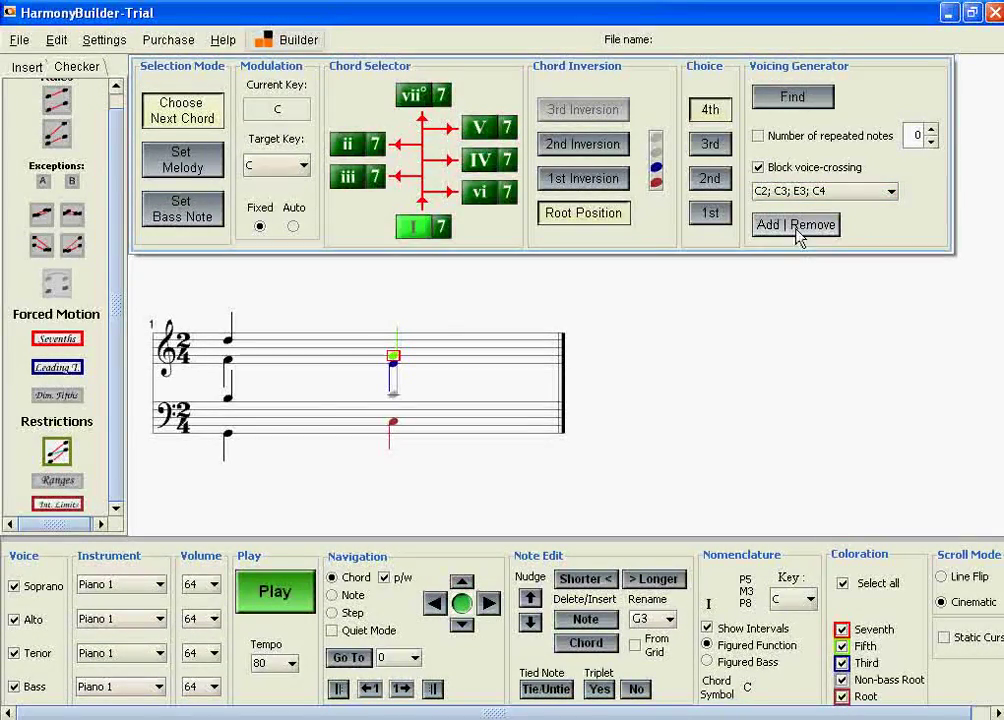
click(795, 225)
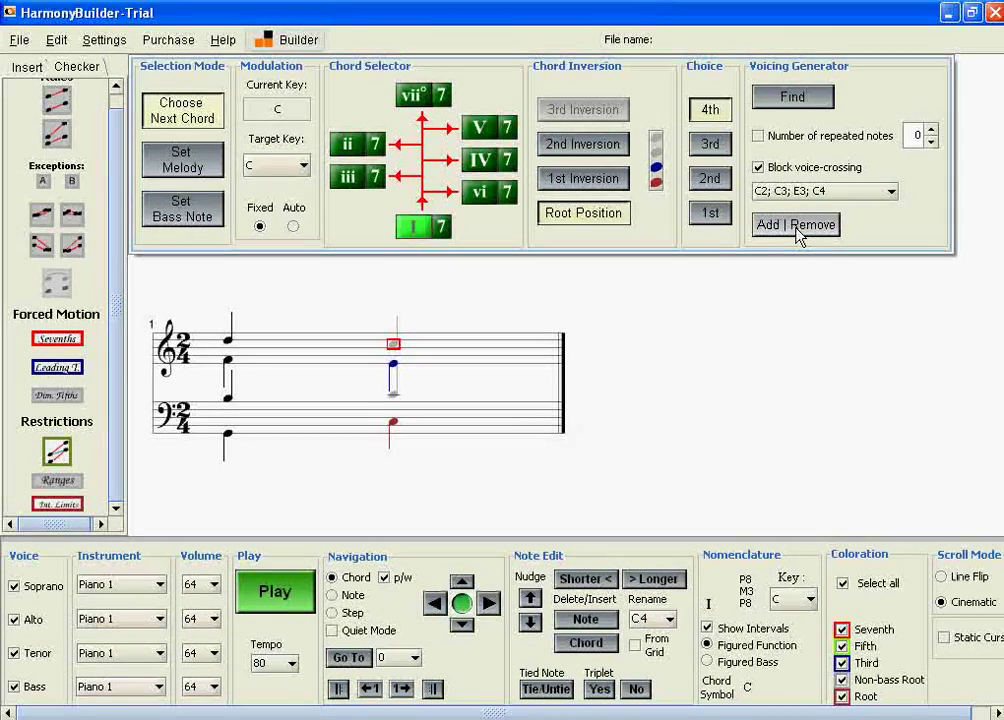
Step between the G7 and C chords, then add an empty second bar
key(Left)
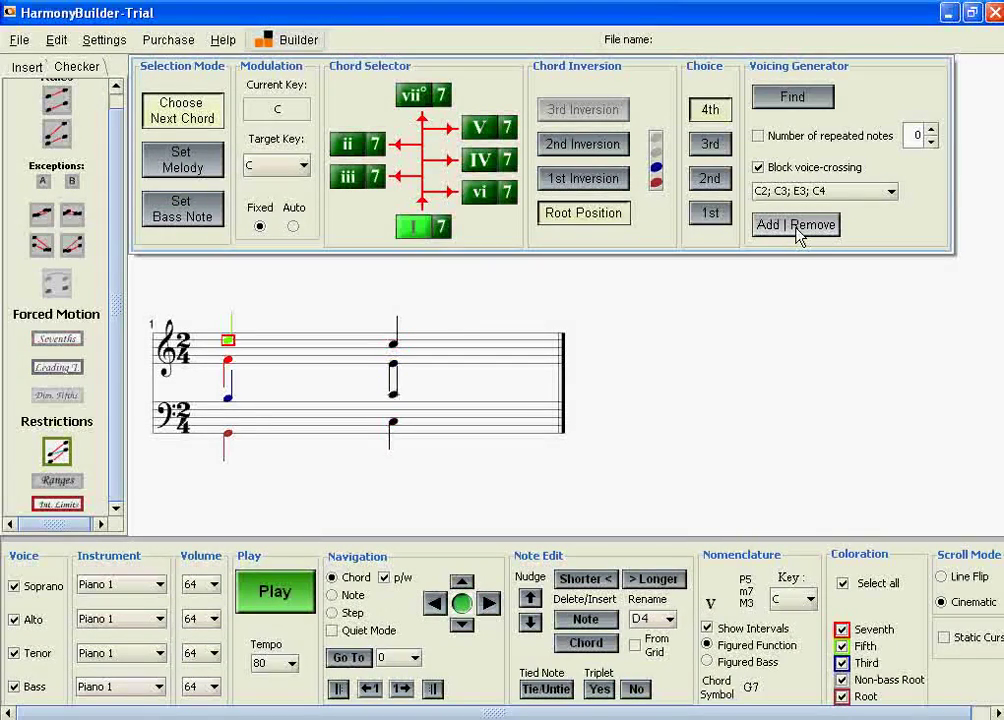
key(Right)
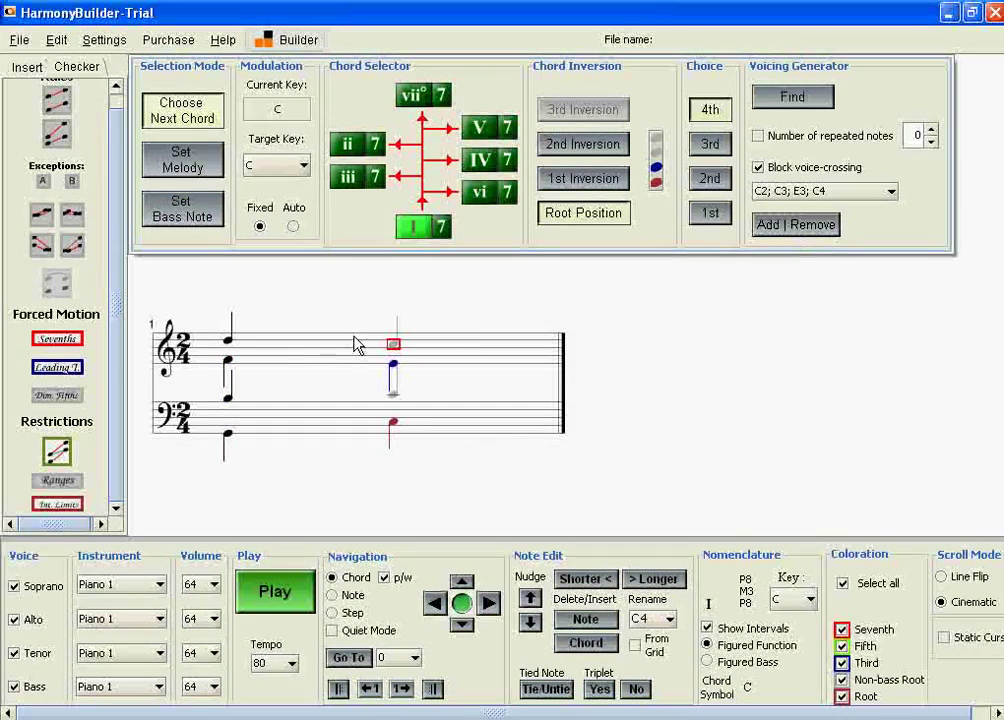
key(Left)
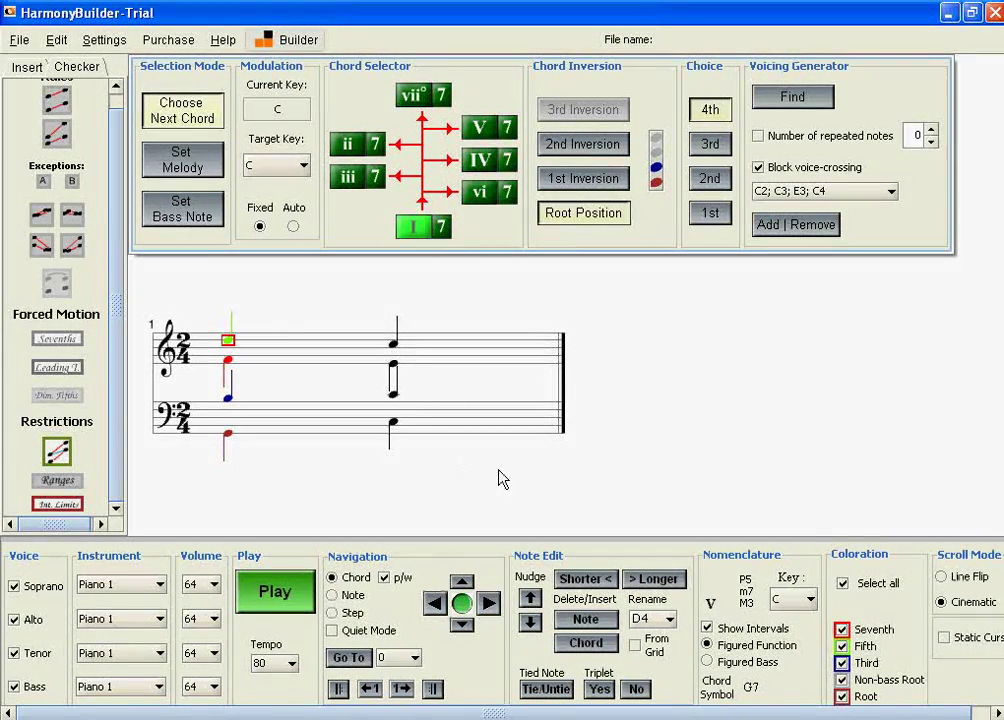
key(Right)
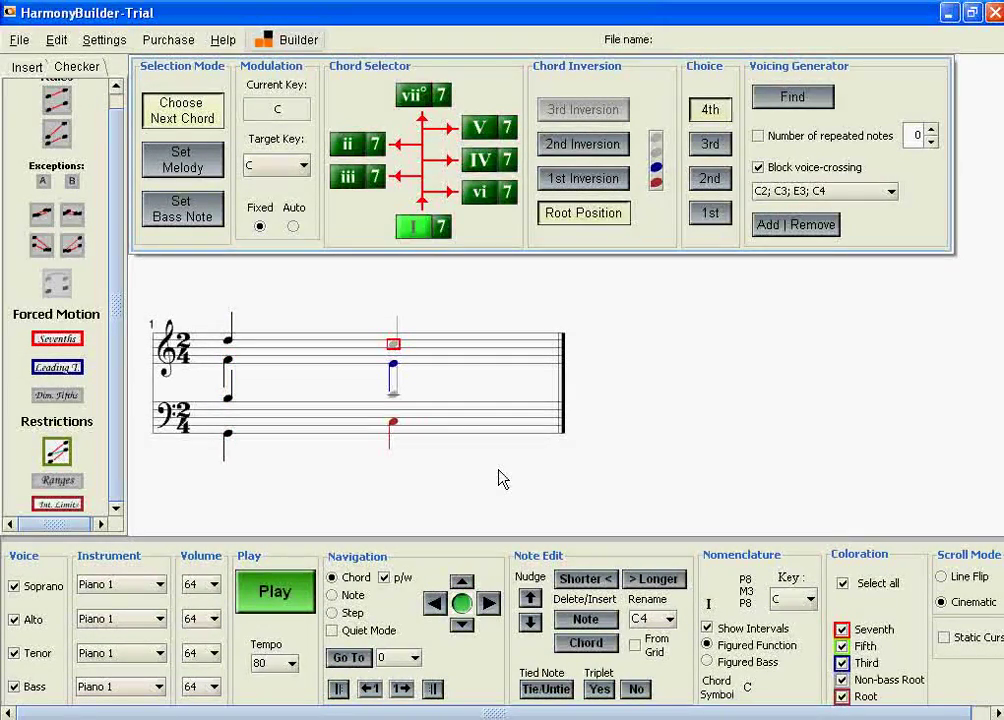
key(Right)
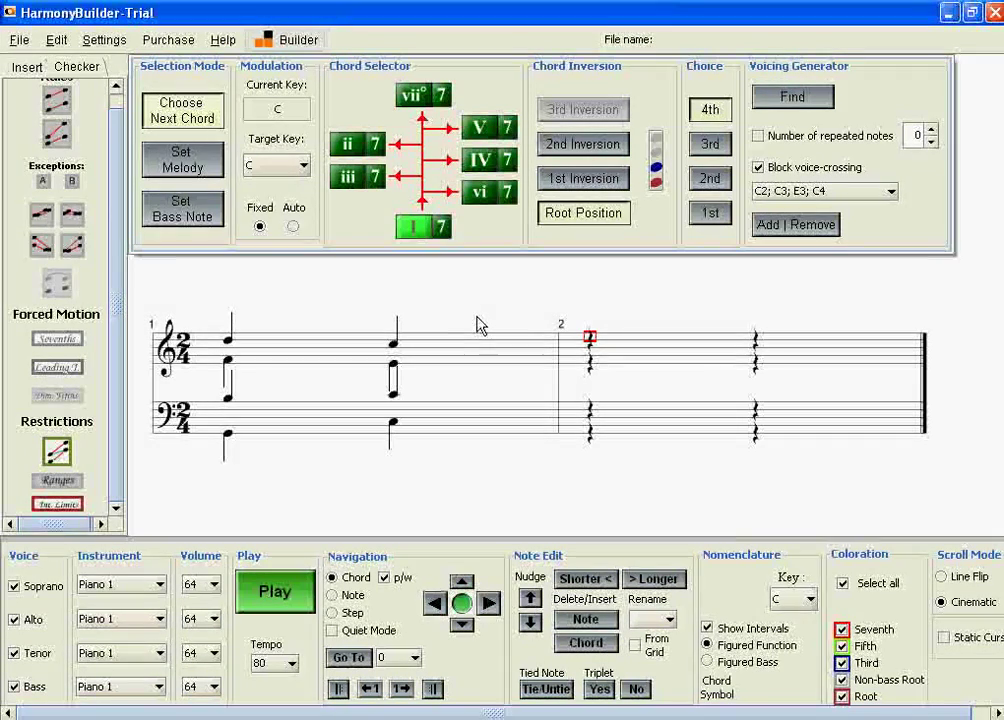
Insert an Eb dominant seventh (Eb7) chord on the first beat of bar 2
click(22, 64)
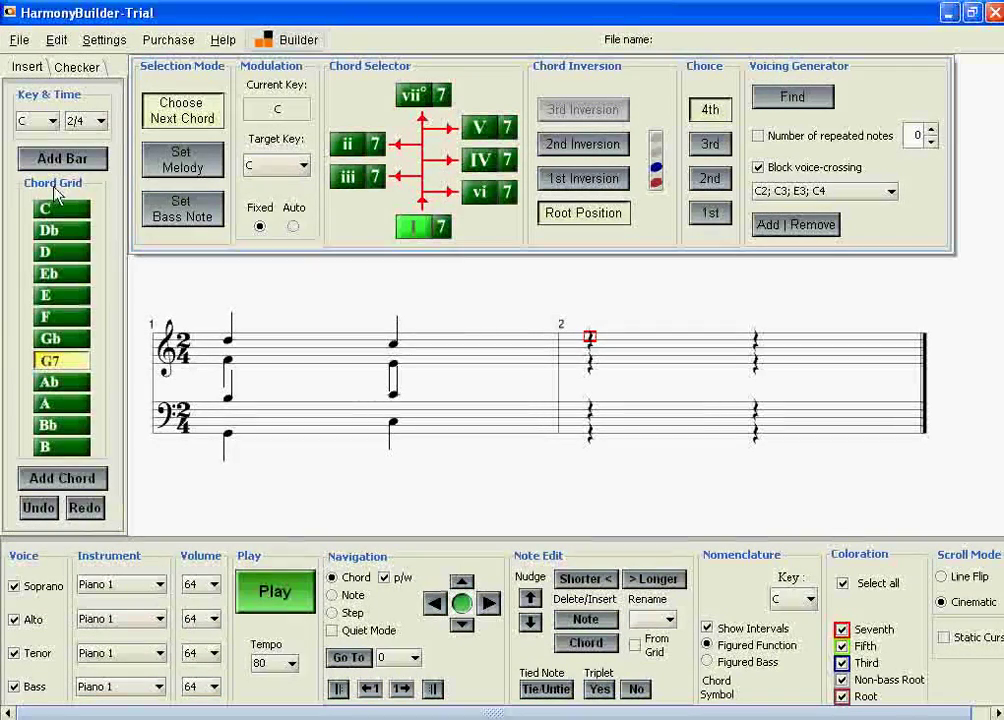
mouse_move(52, 293)
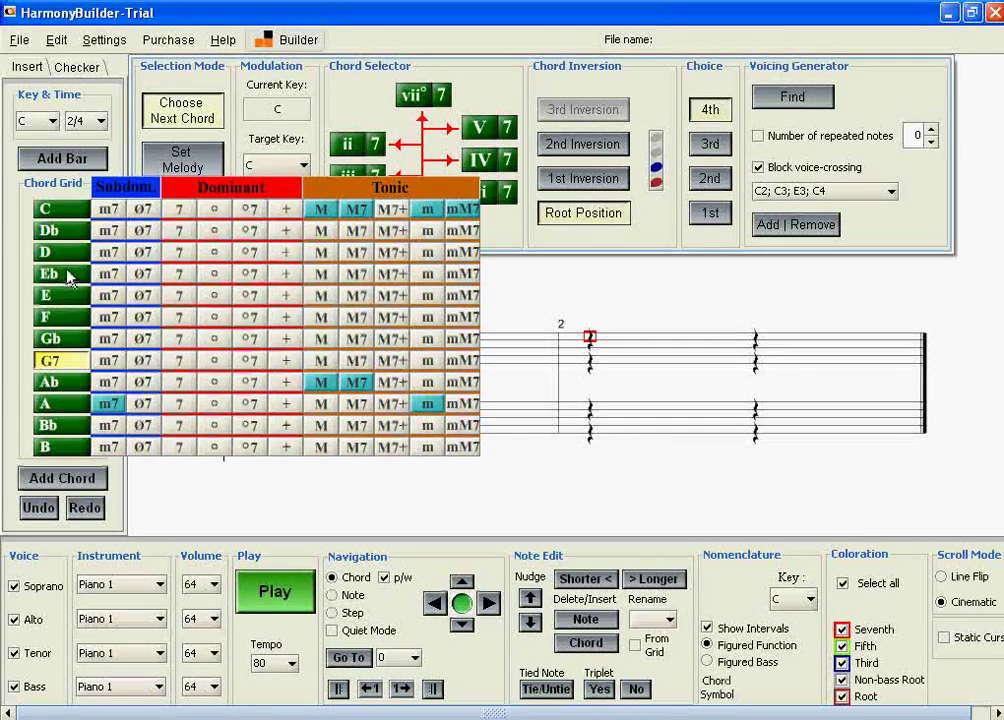
click(181, 279)
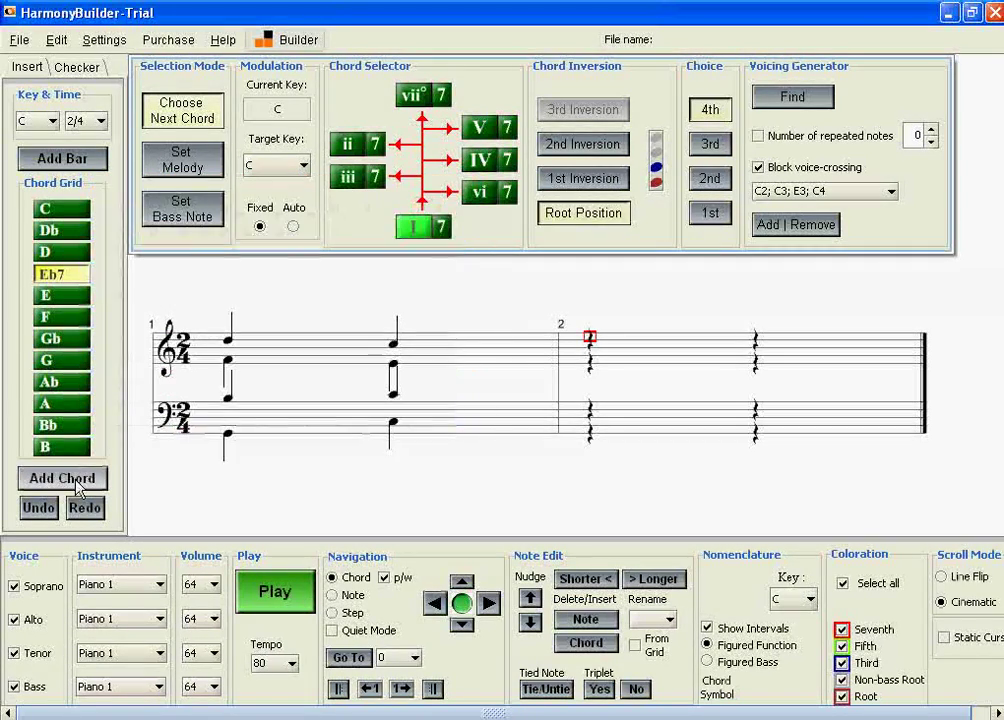
click(79, 480)
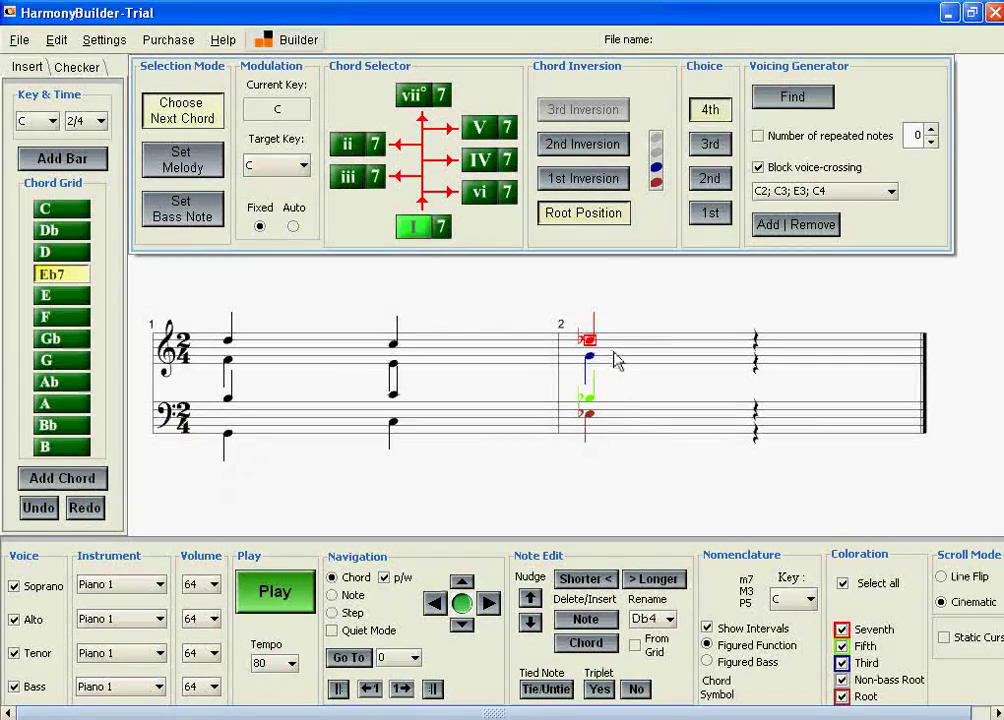
click(80, 70)
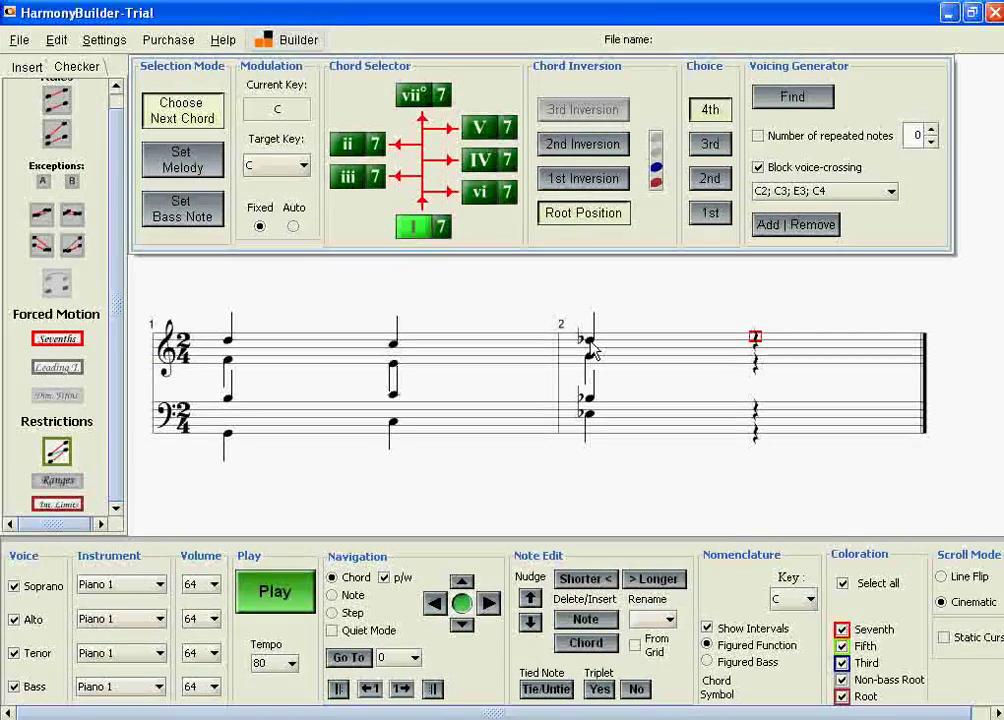
Adjust the Eb7's alto note, then select bar 2's empty second beat and search voicings
drag(593, 345, 597, 363)
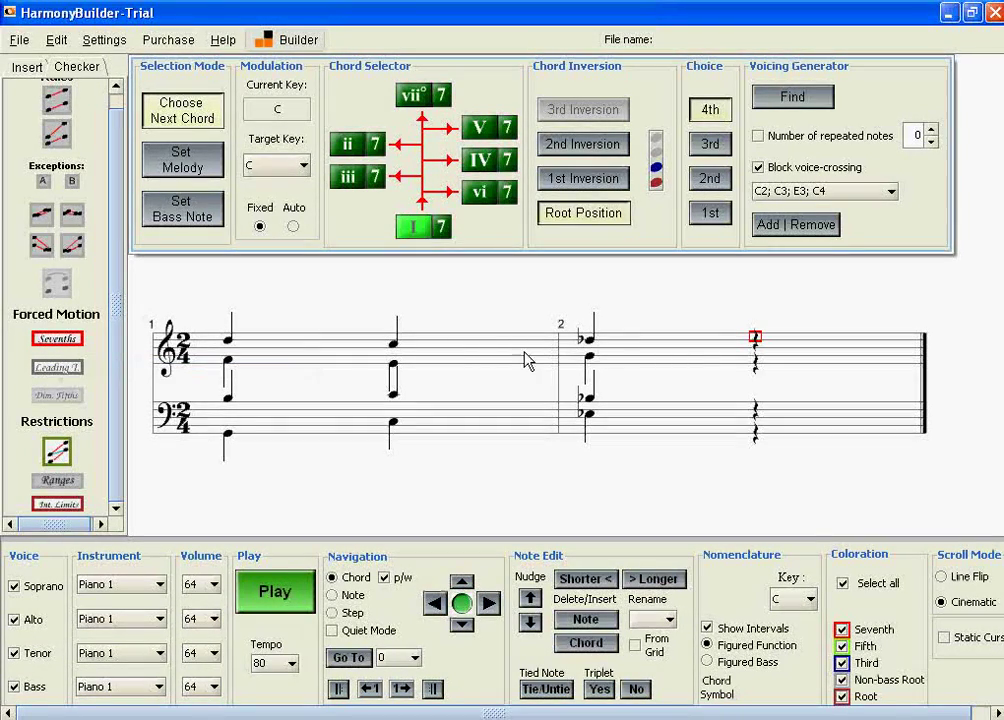
click(797, 101)
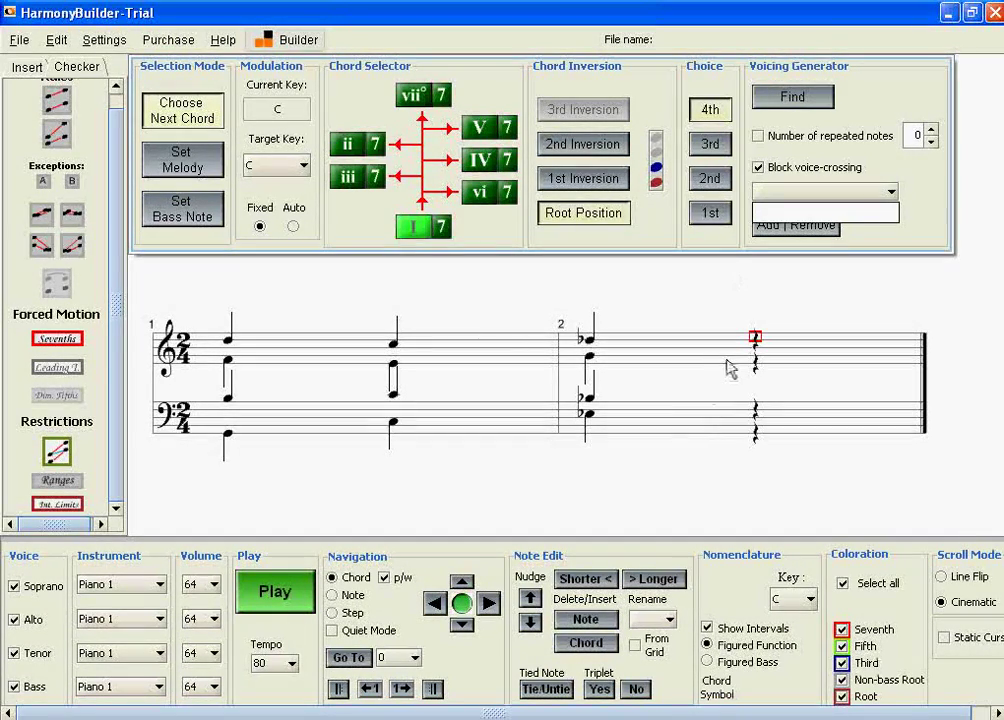
click(592, 343)
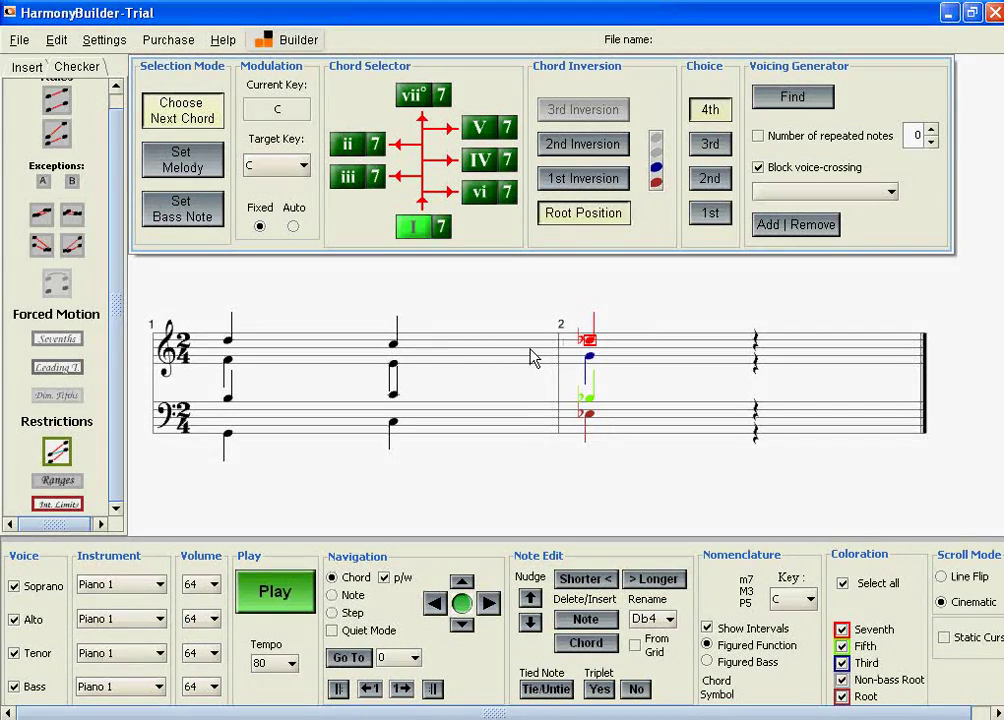
click(783, 395)
click(786, 97)
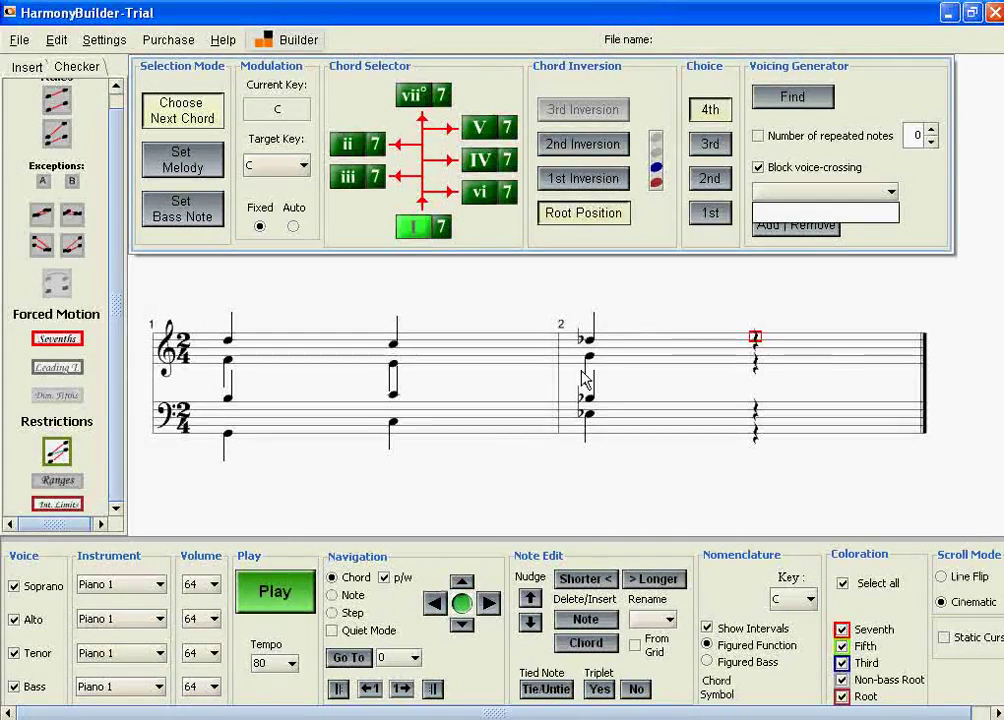
Set the target key to Ab and choose its tonic I chord, first choice
click(301, 167)
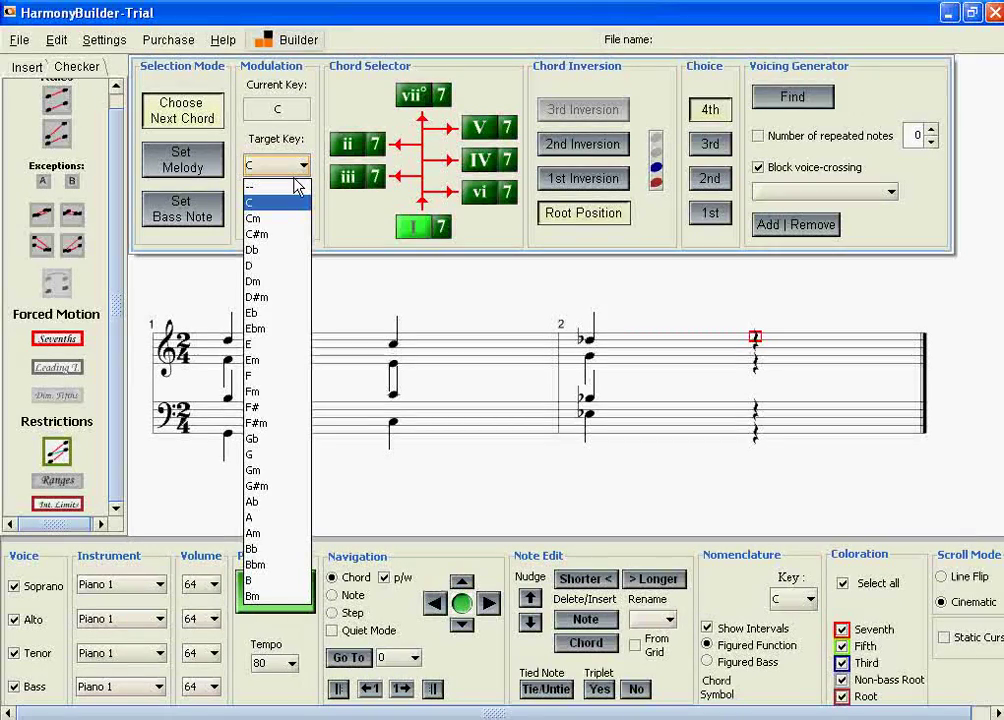
click(255, 502)
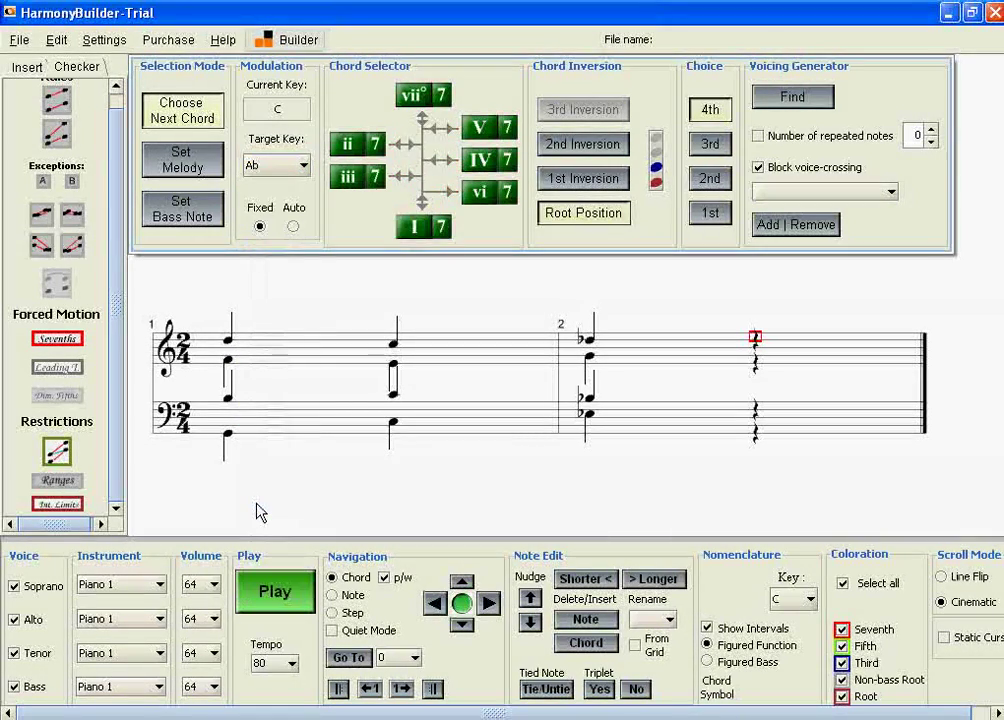
click(418, 232)
click(710, 212)
Add the Ab chord voiced Ab2; Ab2; Eb3; C4 on bar 2 beat 2 and review both chords
click(797, 100)
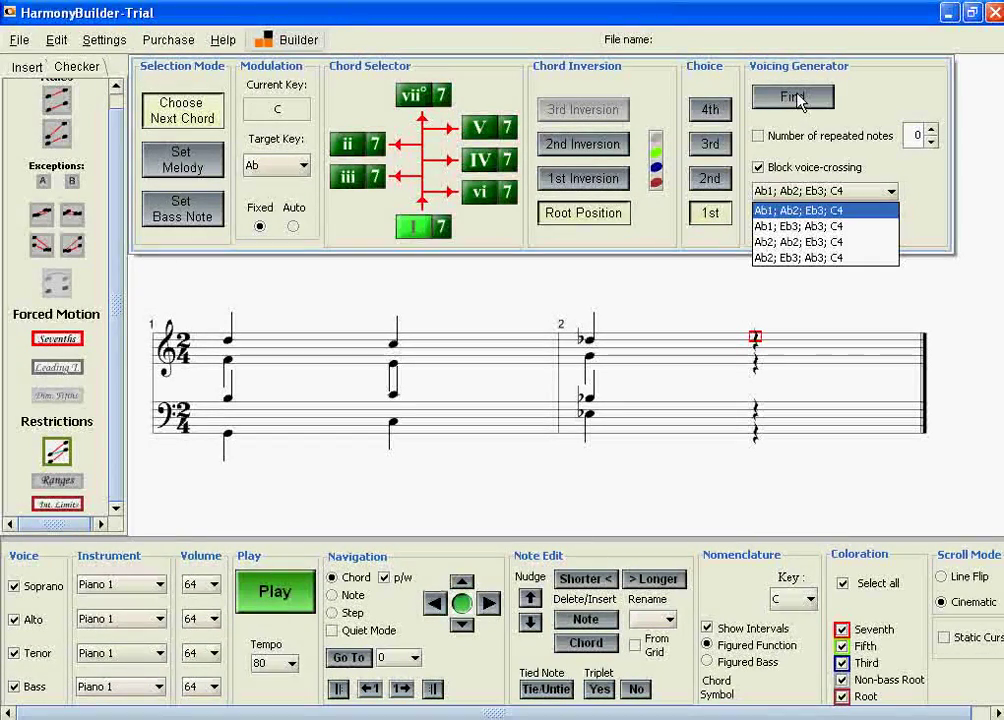
click(808, 243)
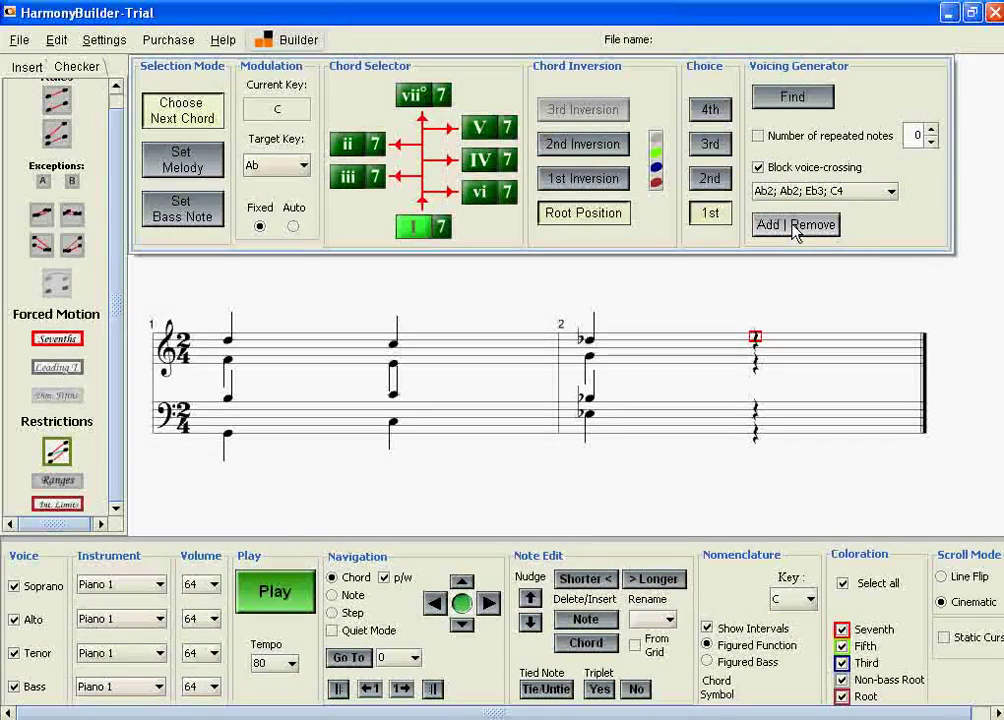
click(797, 228)
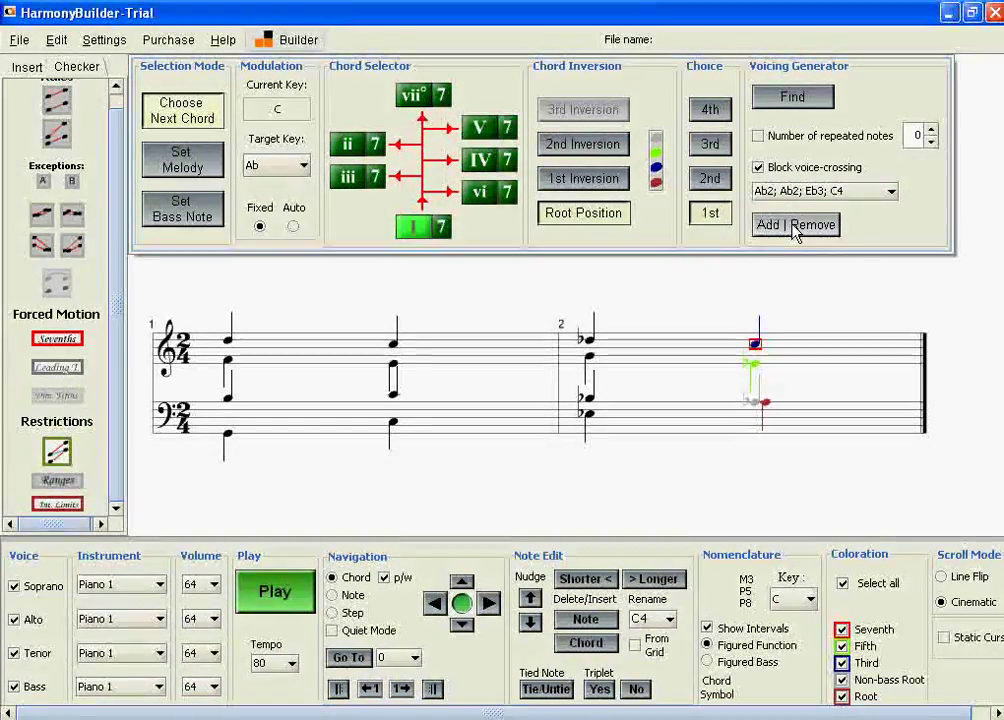
click(595, 346)
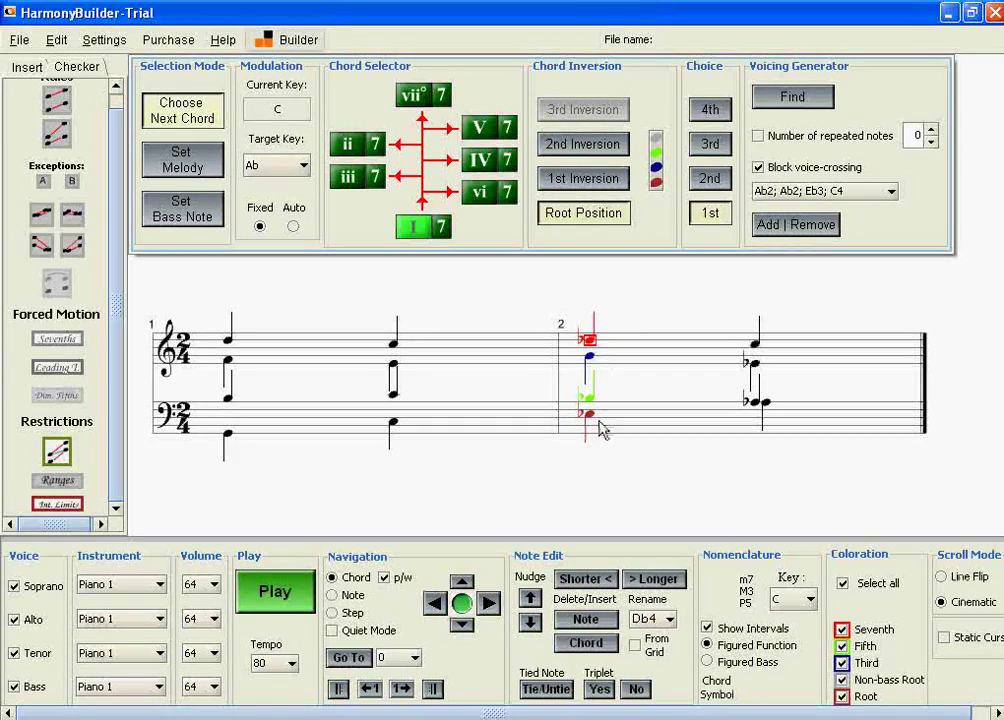
click(757, 347)
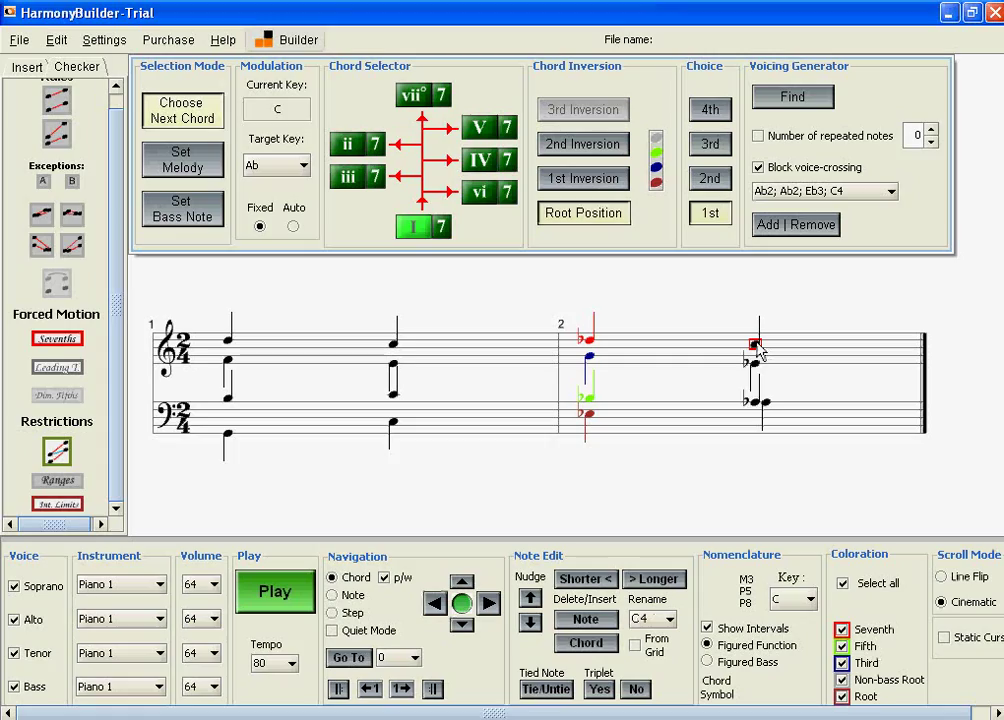
Check the flagged sevenths rule, then set the target key back to C with tonic I chord
click(70, 341)
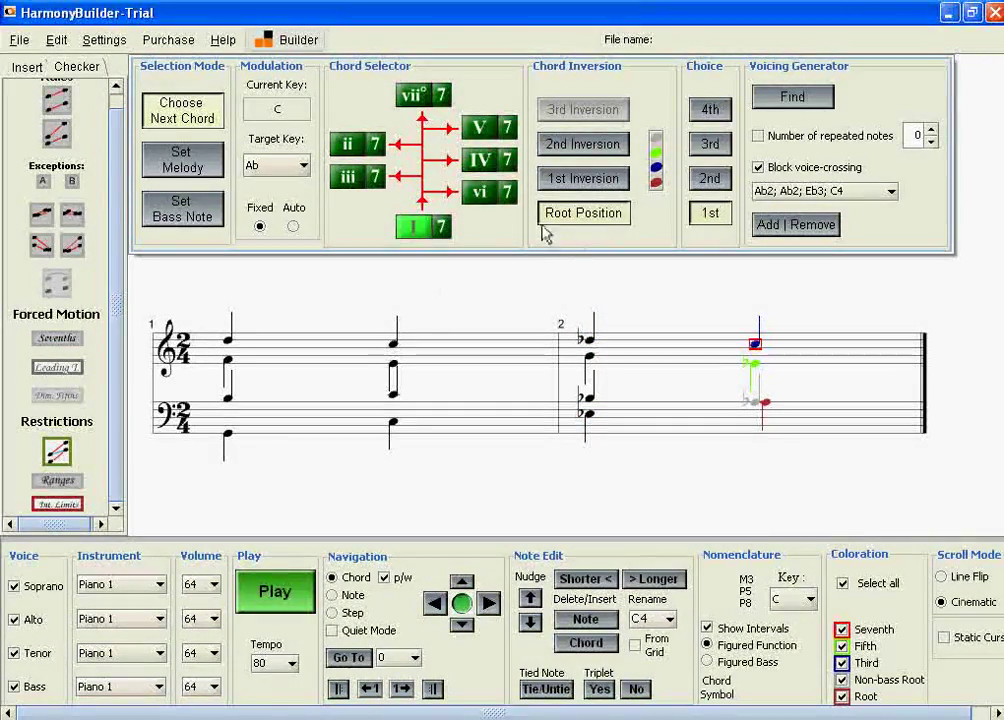
click(295, 168)
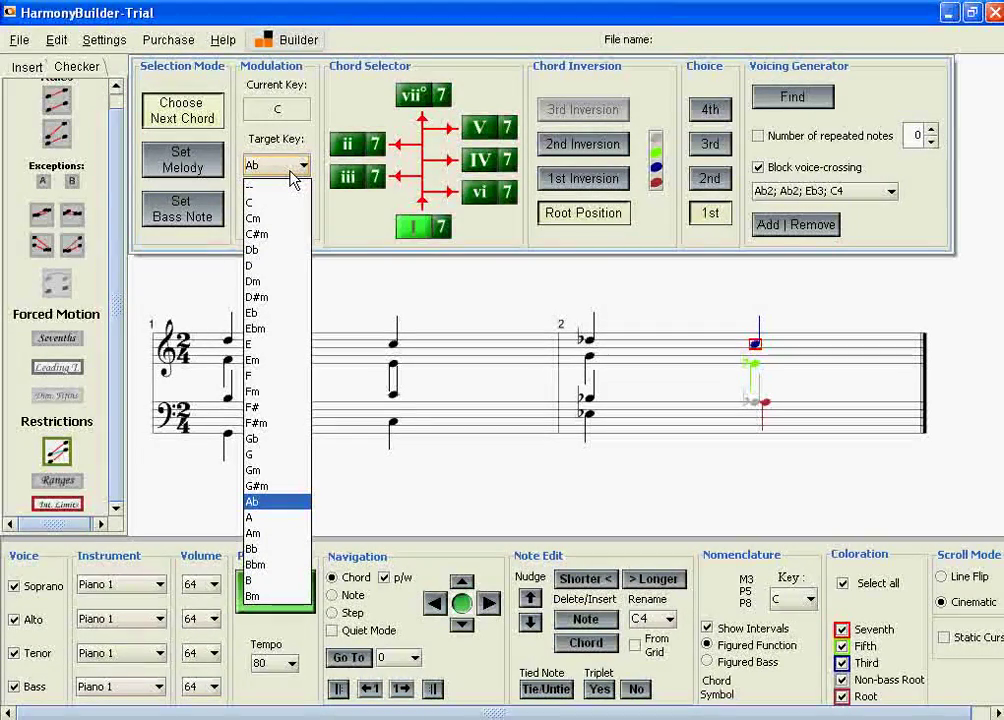
click(277, 208)
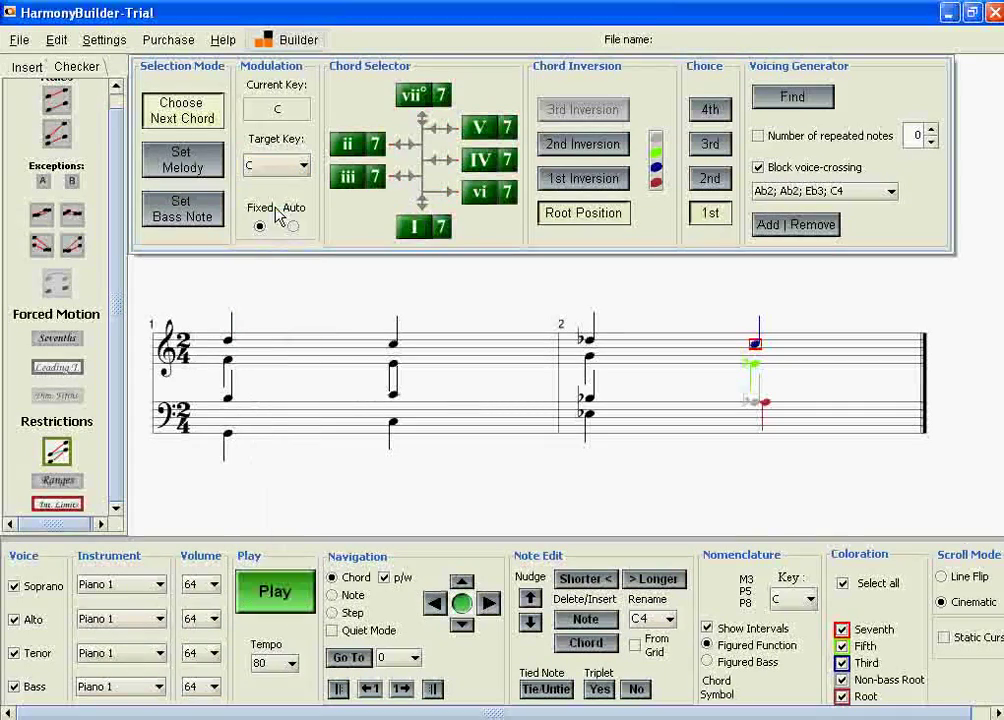
click(417, 232)
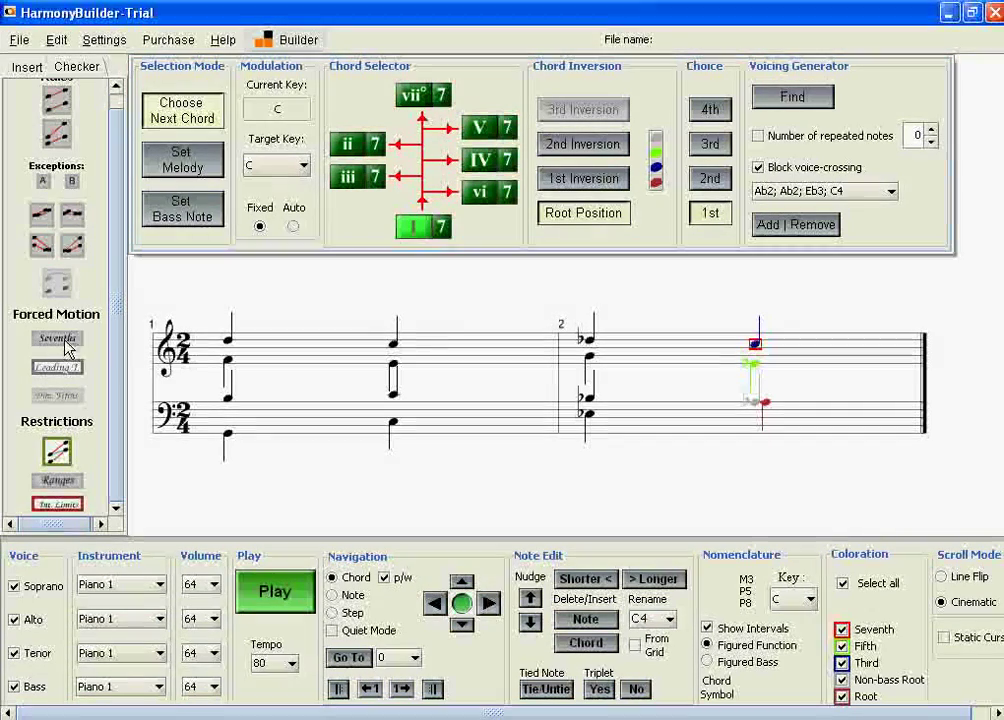
Apply the C major voicing C2; G2; E3; C4 to the second beat of bar 2
click(789, 99)
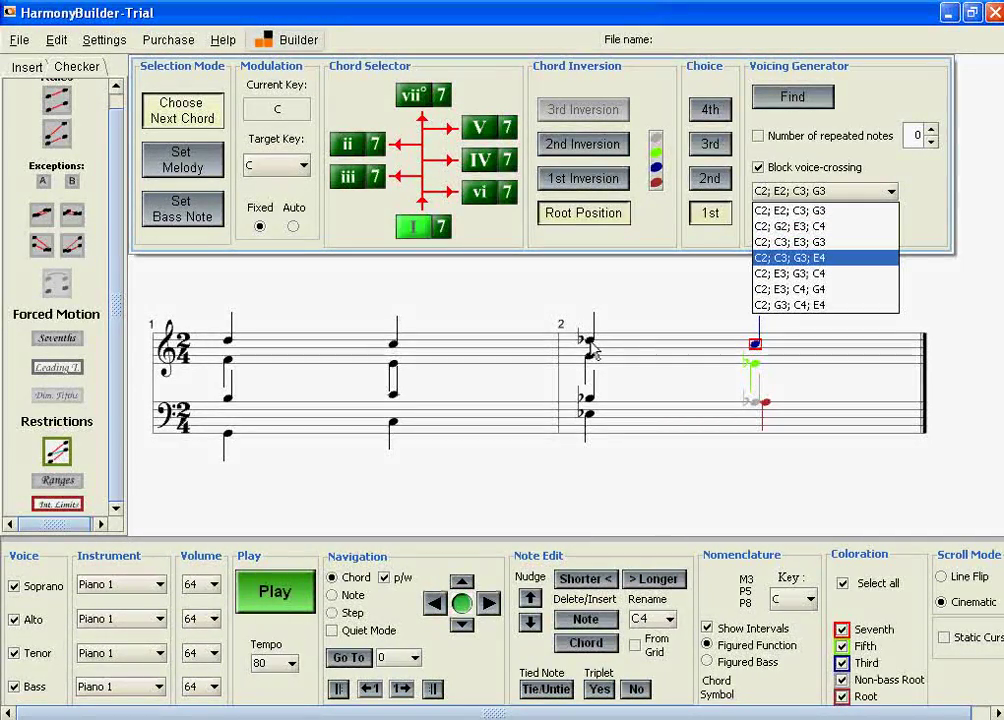
click(592, 348)
click(590, 345)
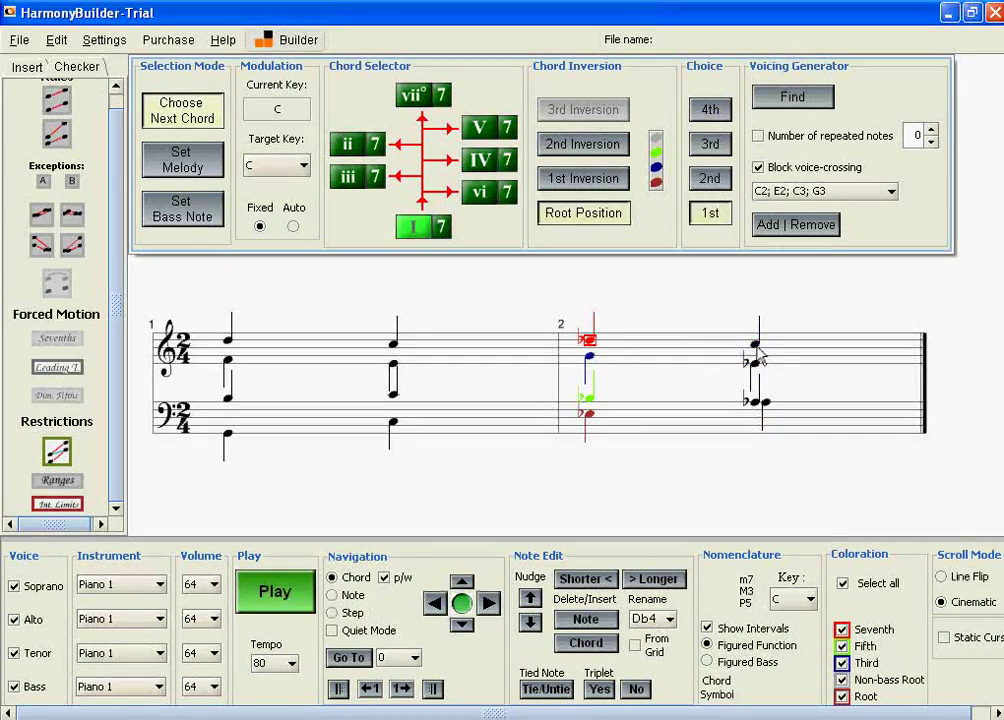
click(826, 191)
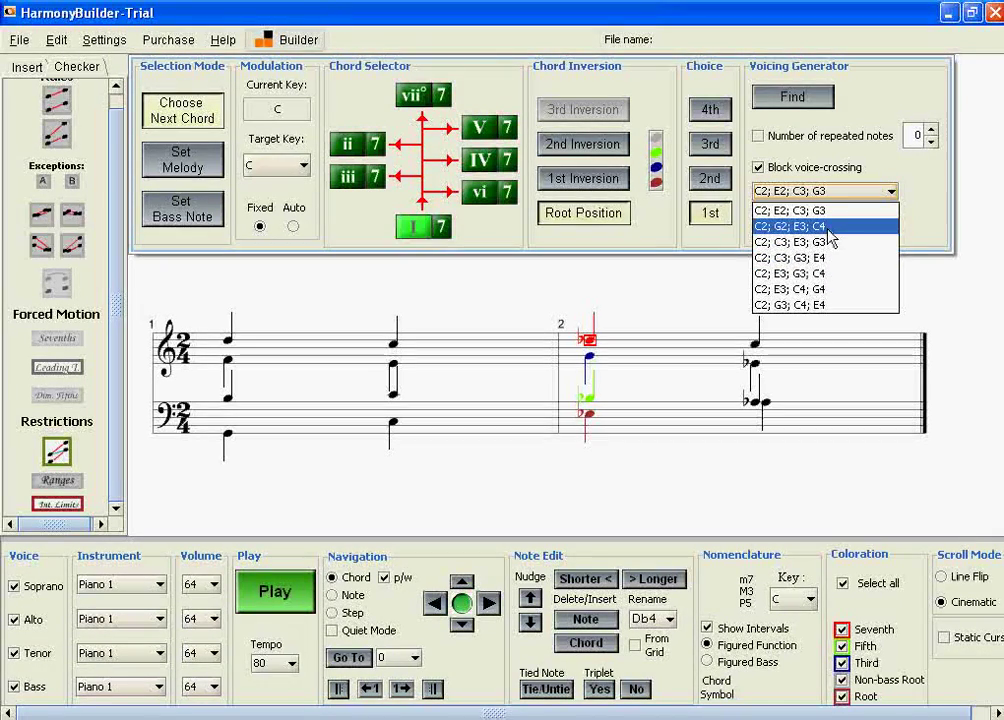
click(829, 229)
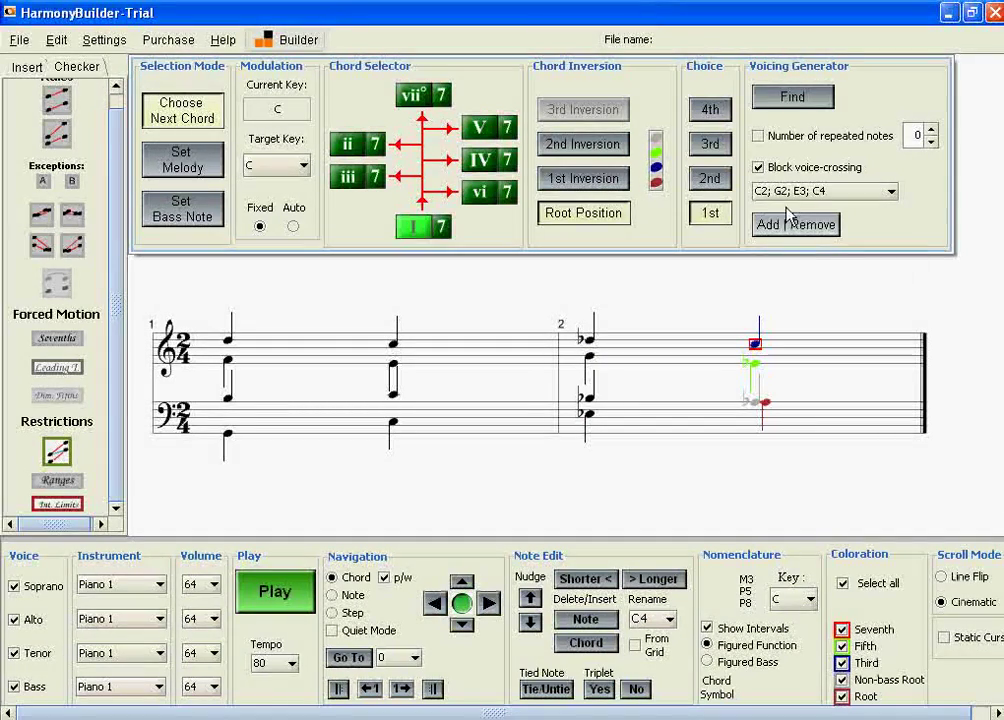
click(790, 98)
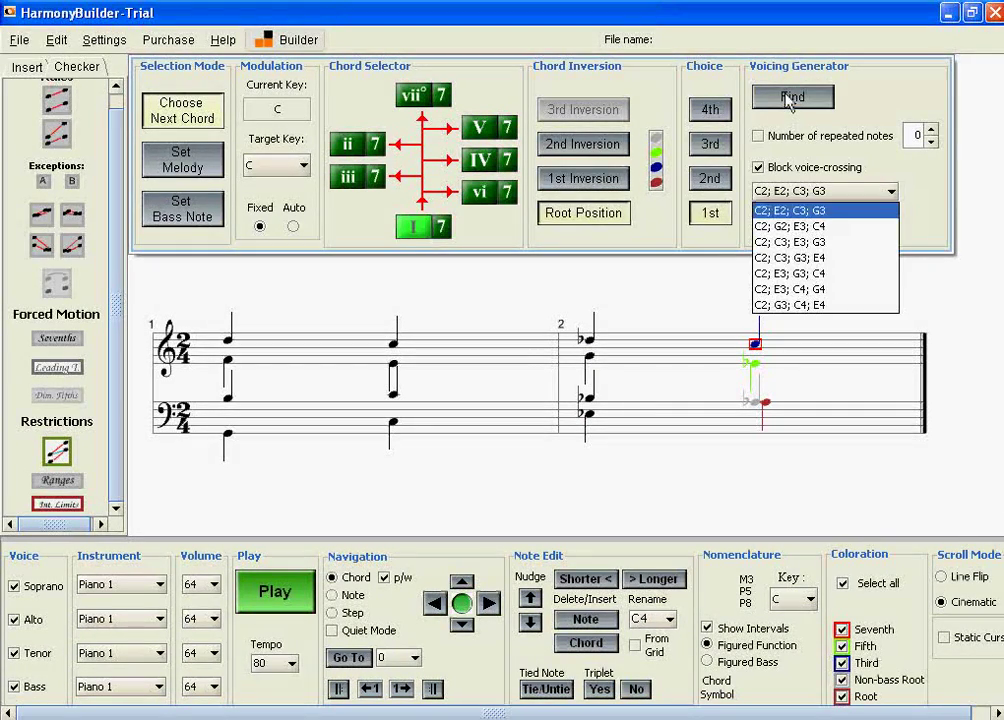
click(825, 232)
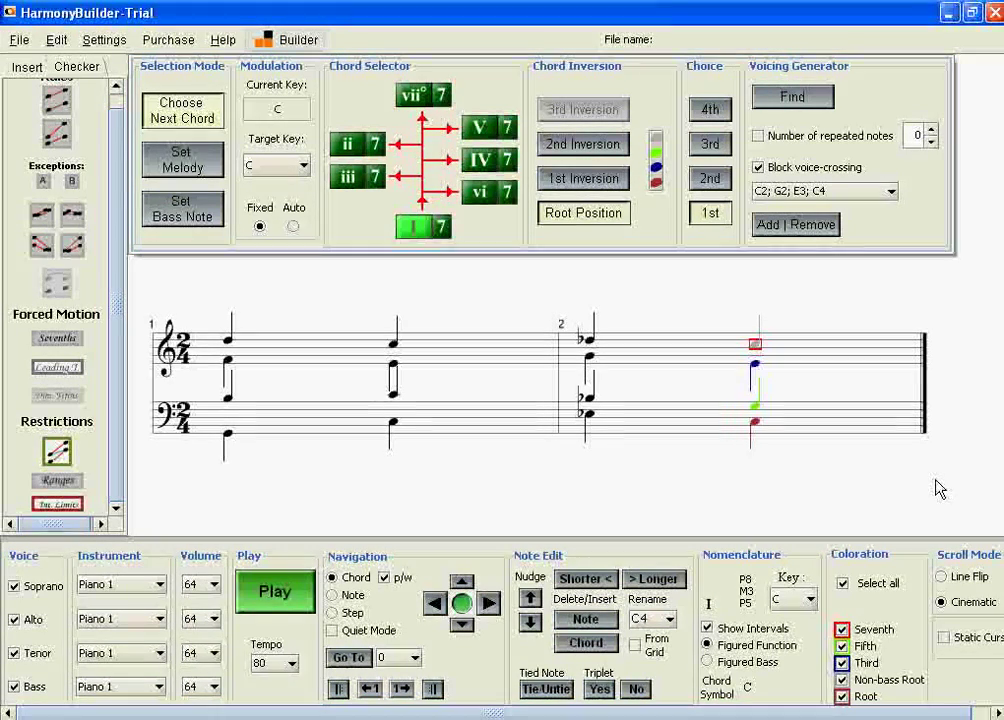
key(Left)
key(Right)
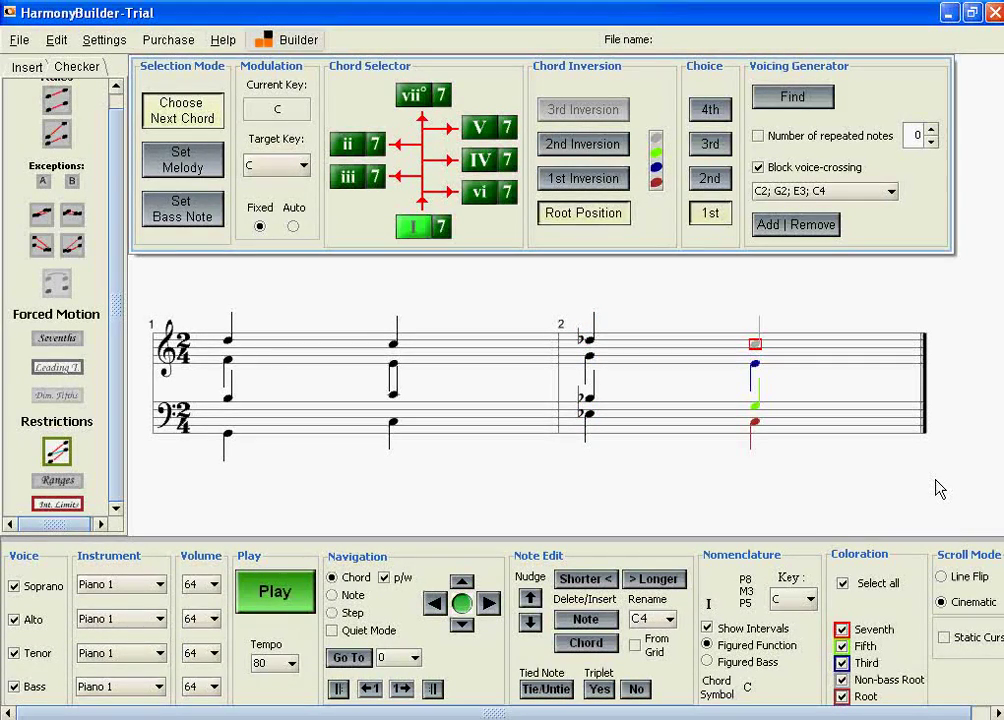
click(591, 350)
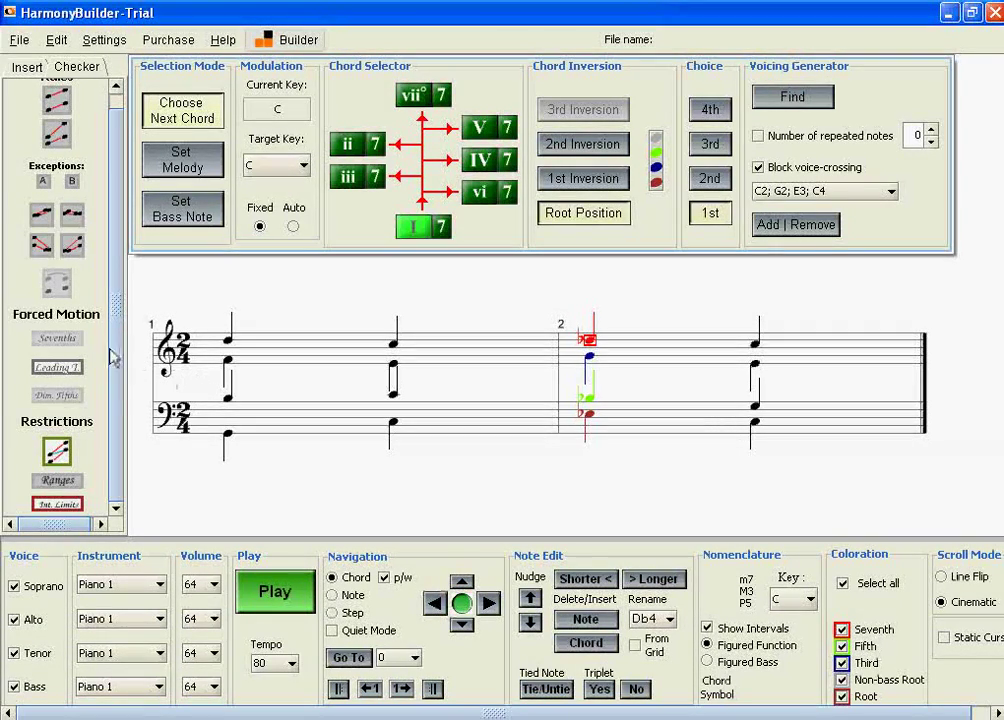
key(Right)
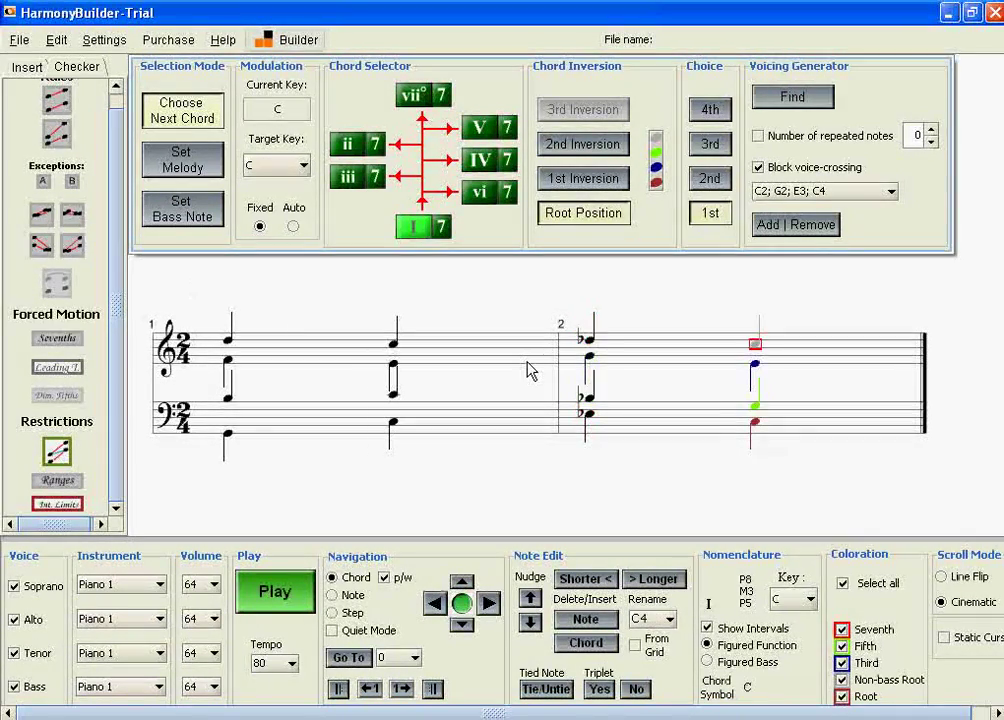